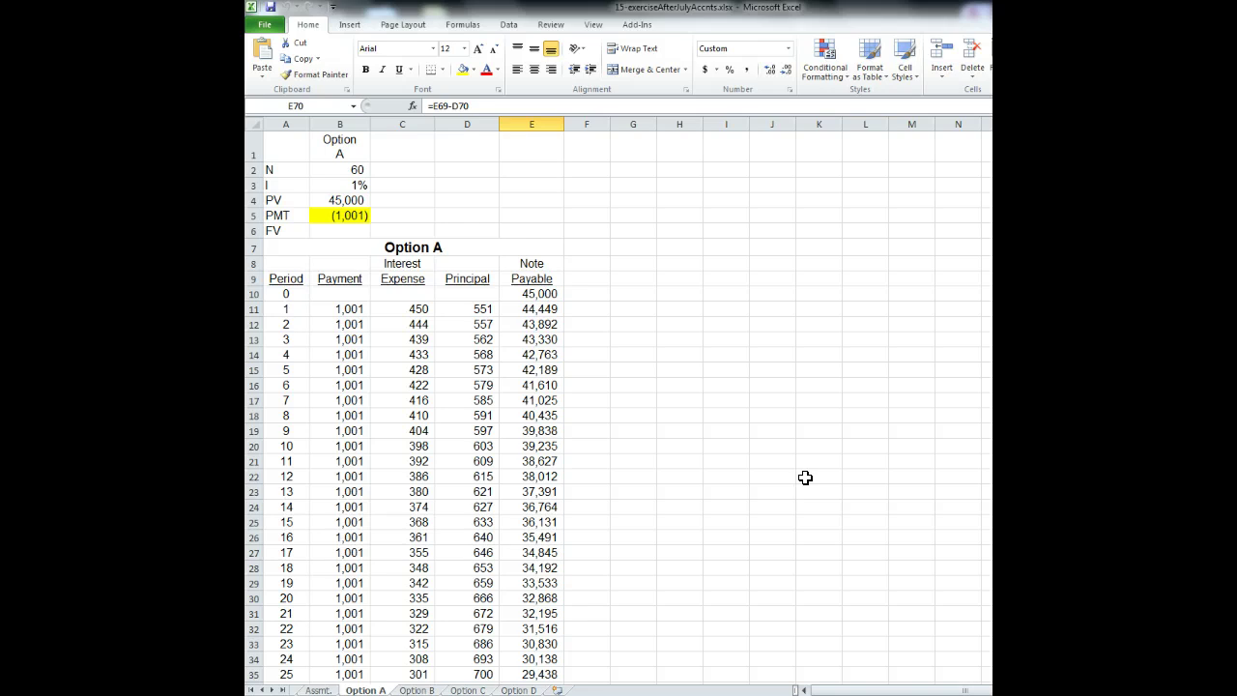
- Examine Option A's opening note balance, interest rate and PMT formula, and look through its payment schedule down to the totals
left_click(534, 293)
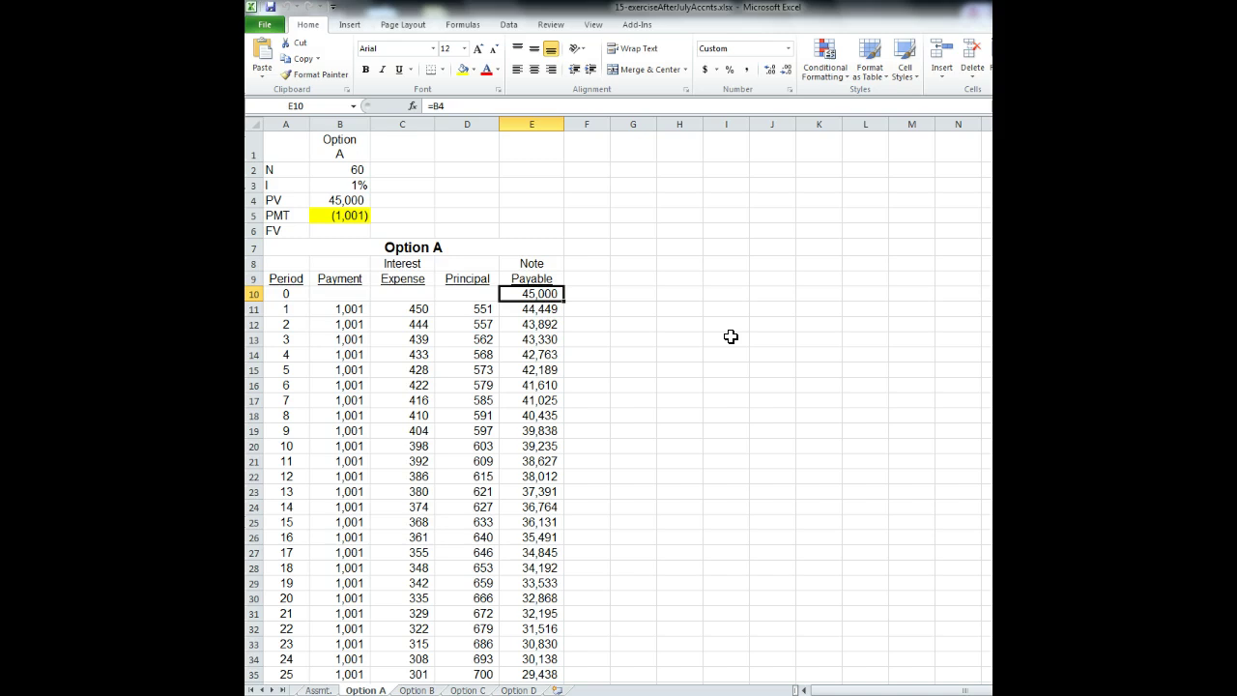
left_click(362, 186)
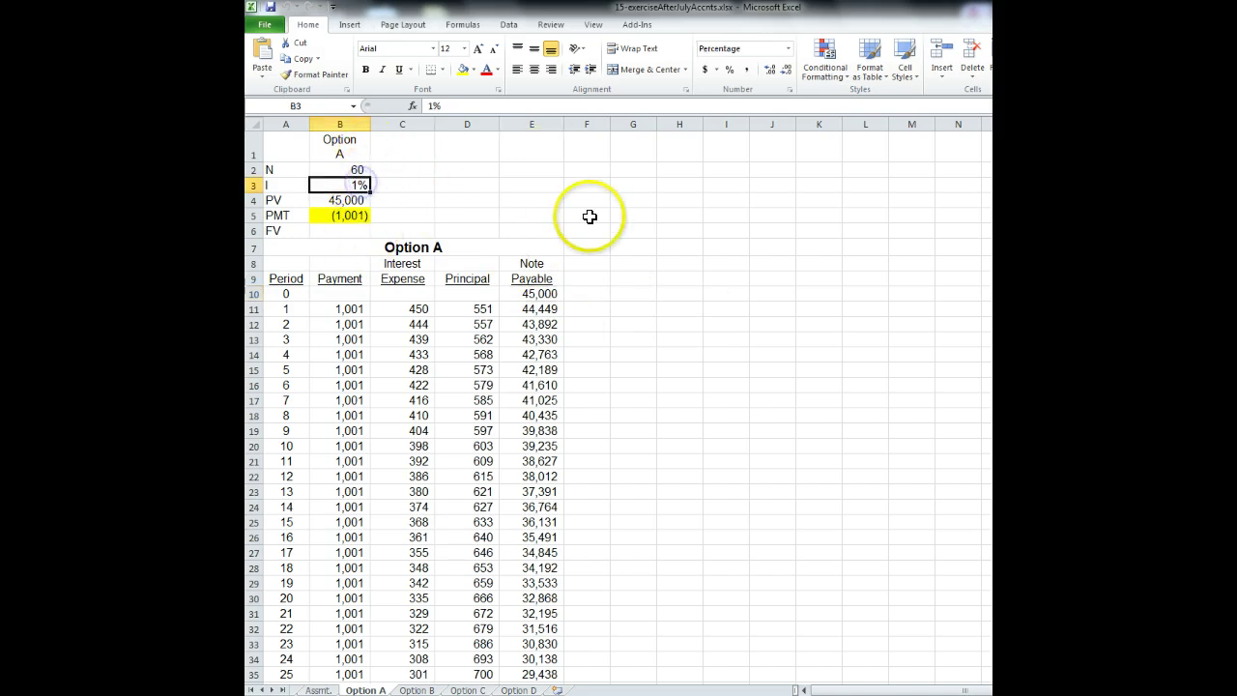
left_click(356, 217)
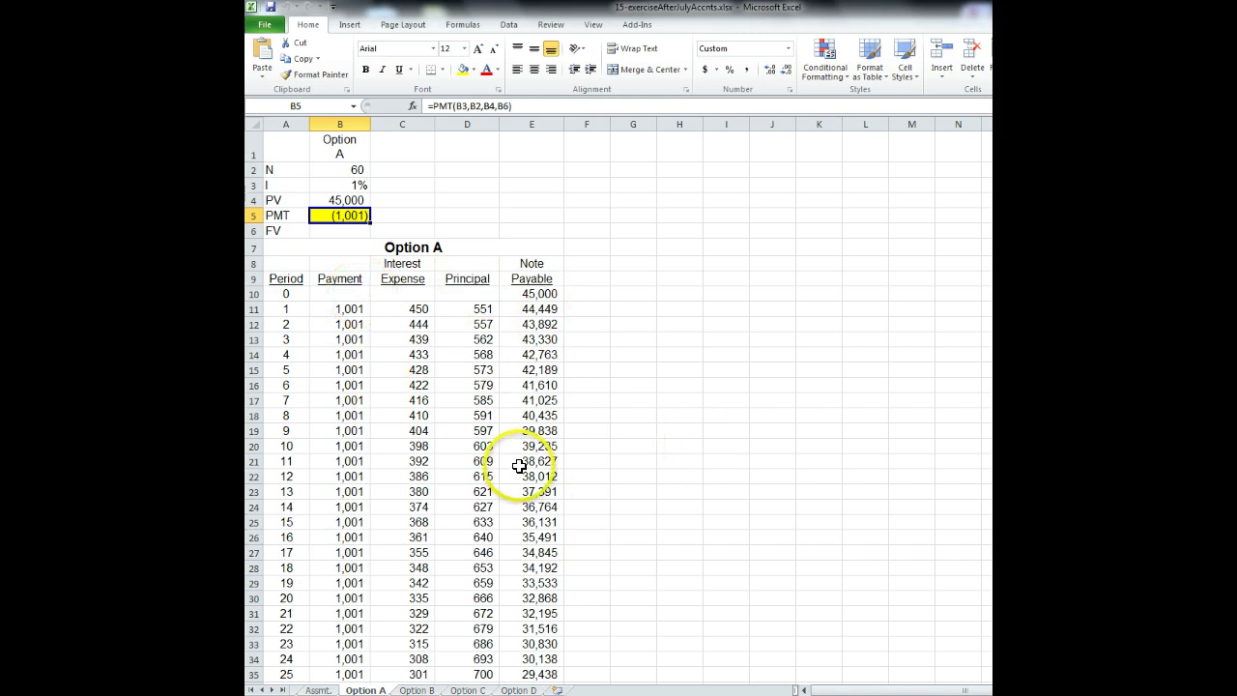
scroll(397, 227, "down", 9)
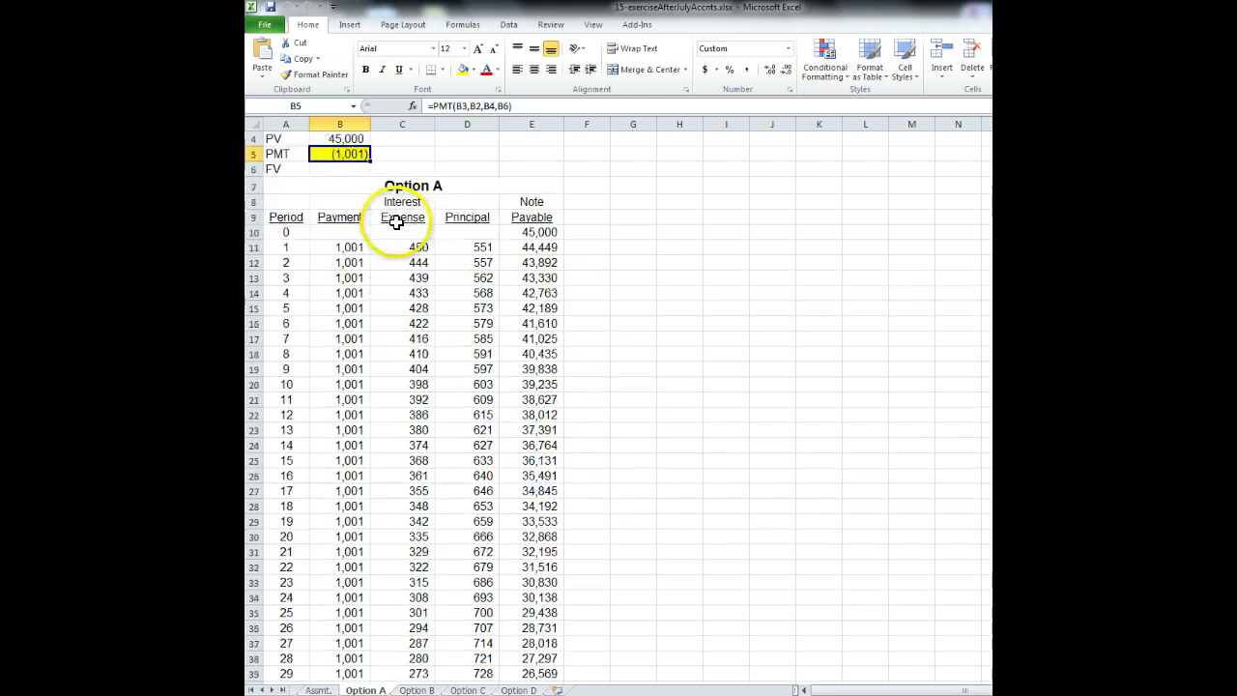
scroll(398, 391, "down", 5)
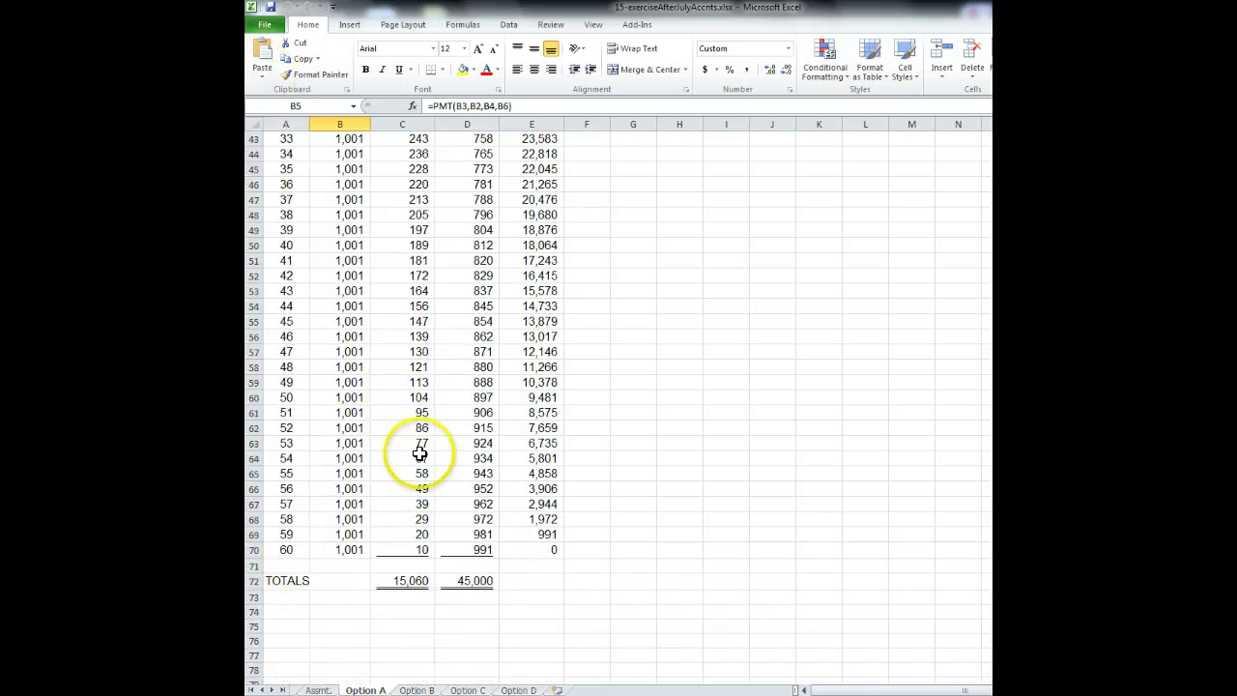
scroll(642, 469, "up", 10)
scroll(641, 469, "up", 4)
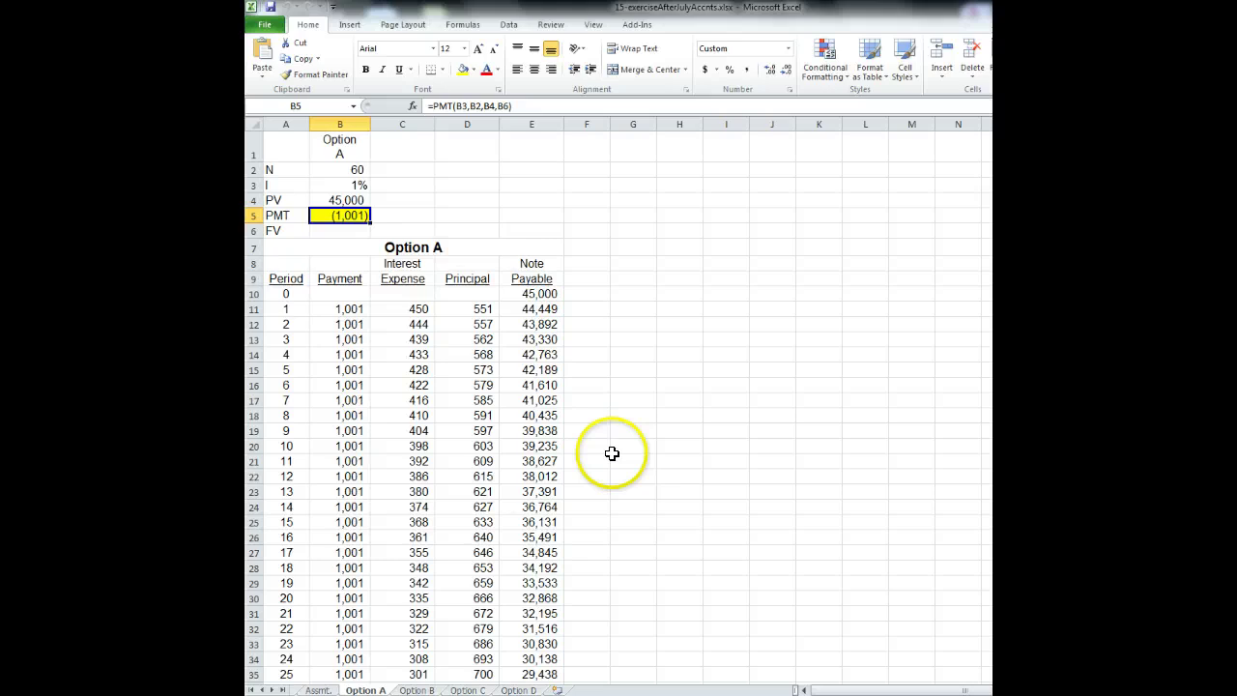
- Inspect the period 1 formulas for payment, interest expense, principal and note payable in the Option A schedule
left_click(416, 310)
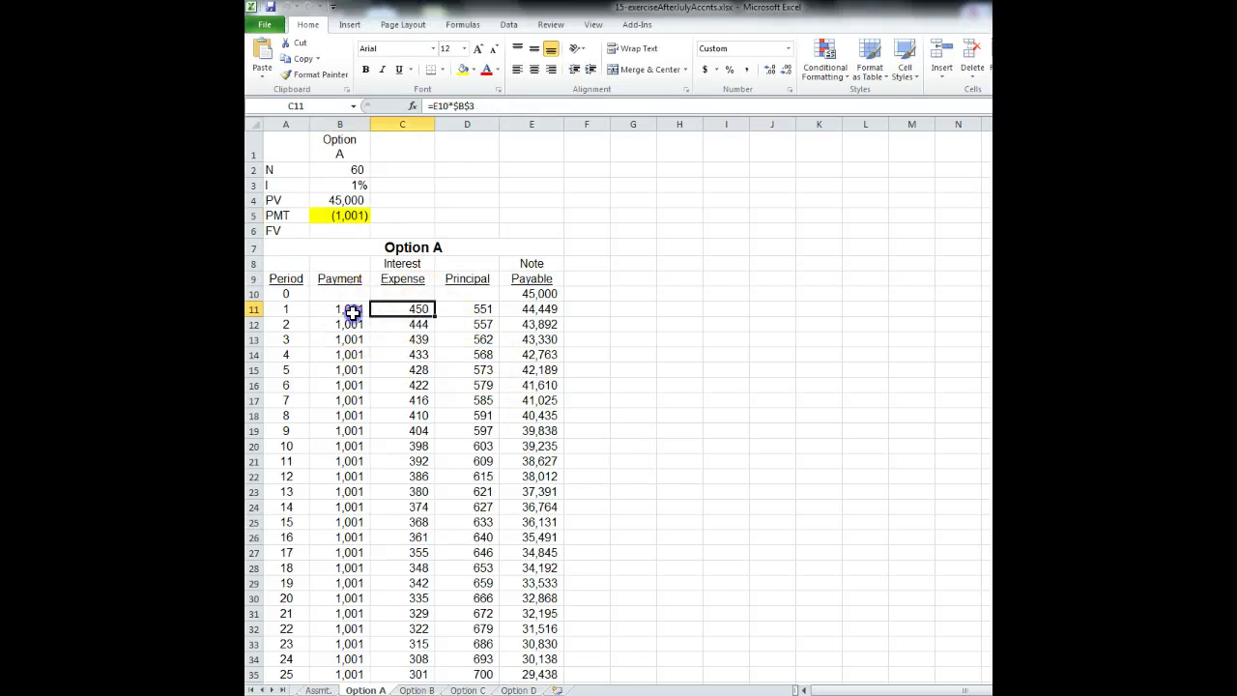
left_click(353, 310)
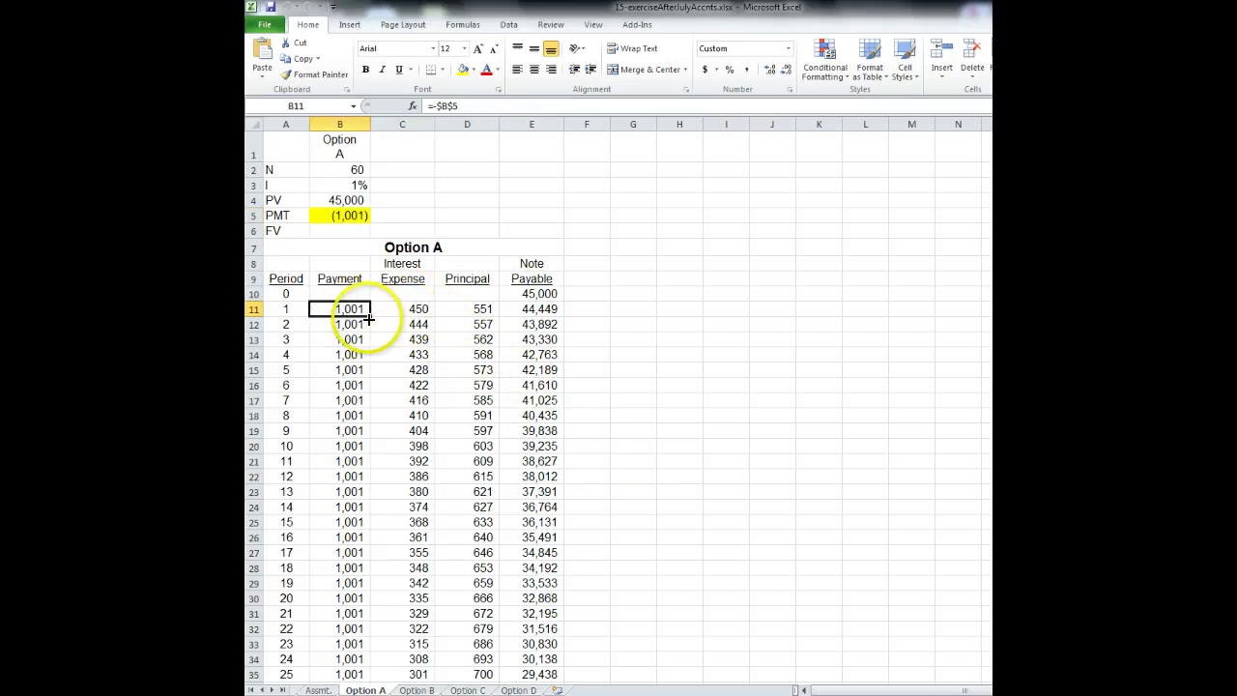
left_click(403, 308)
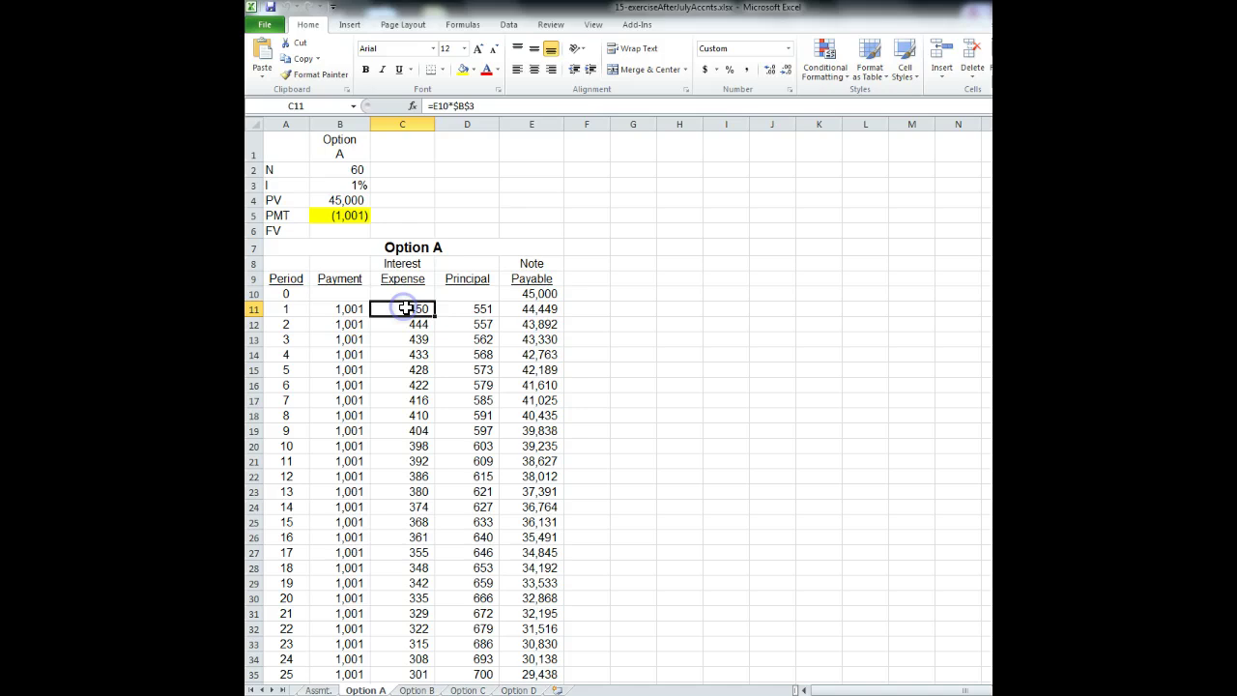
left_click(487, 309)
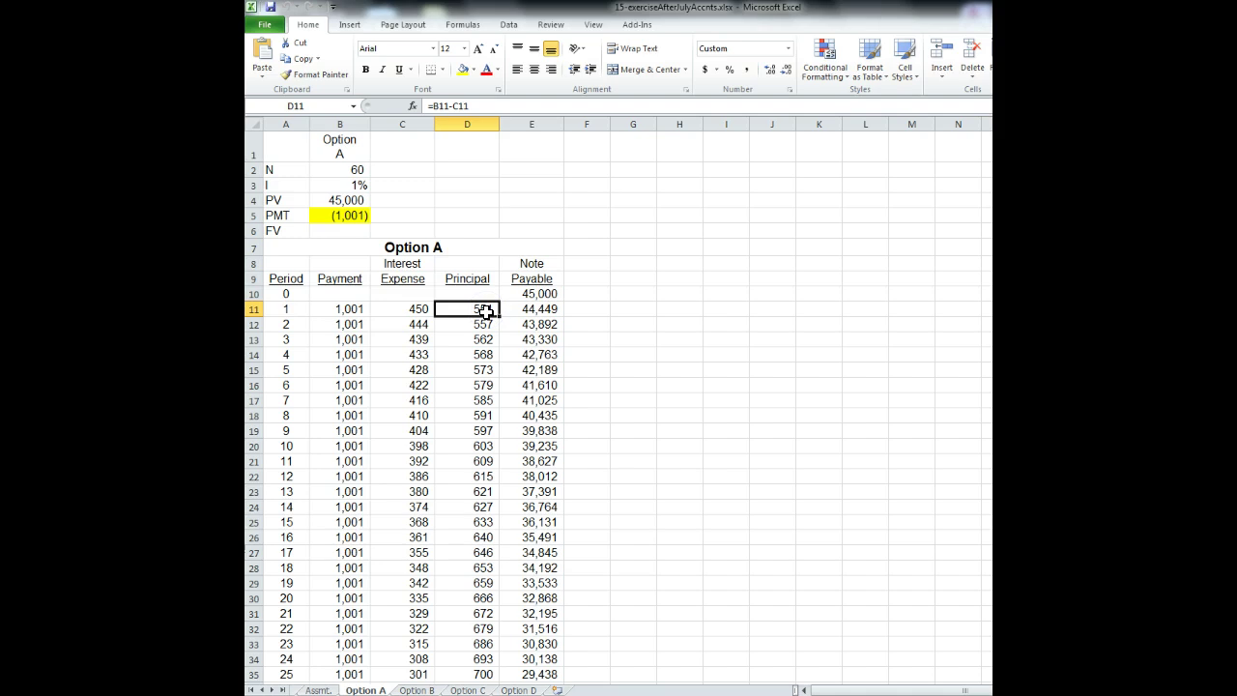
left_click(549, 294)
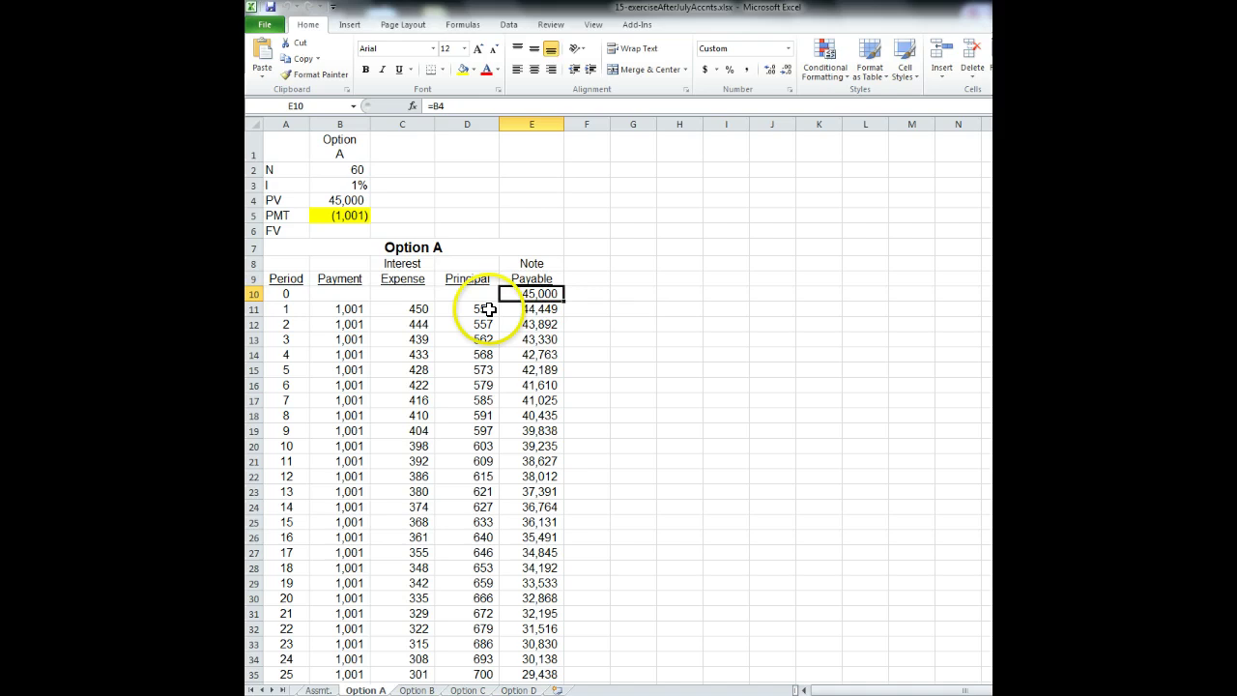
left_click(546, 310)
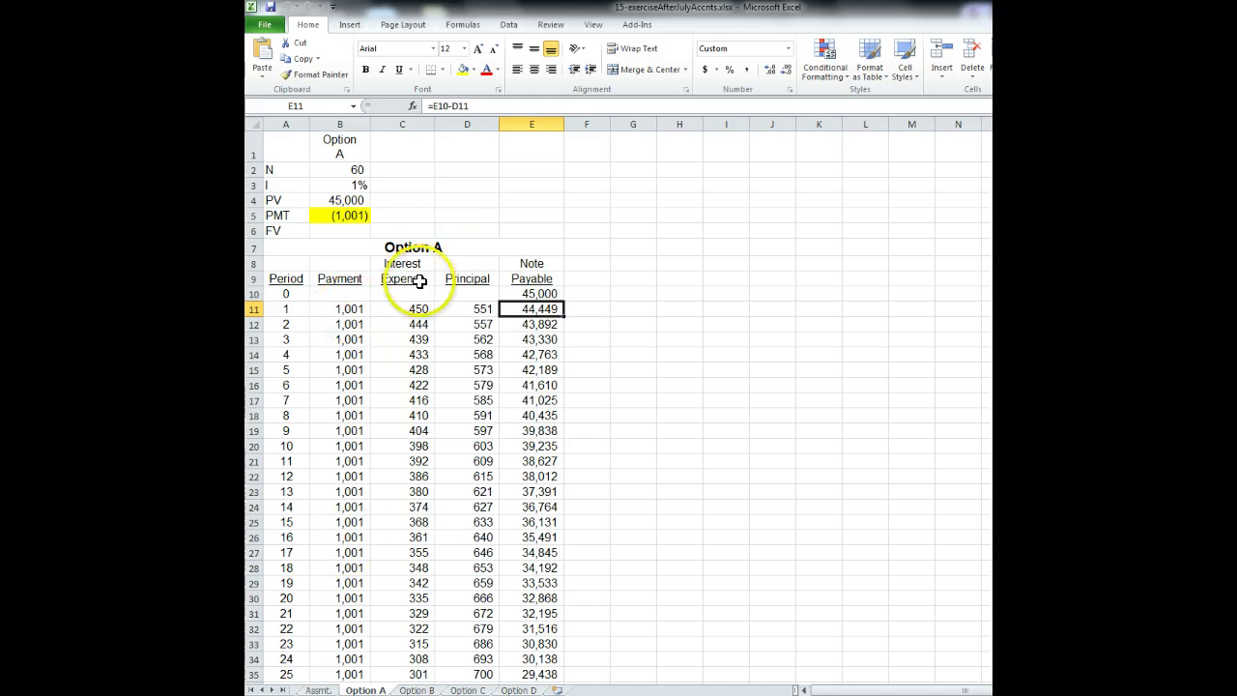
- Check Option A's total interest expense and total principal formulas, and return to the PMT calculation in B5
scroll(772, 387, "down", 4)
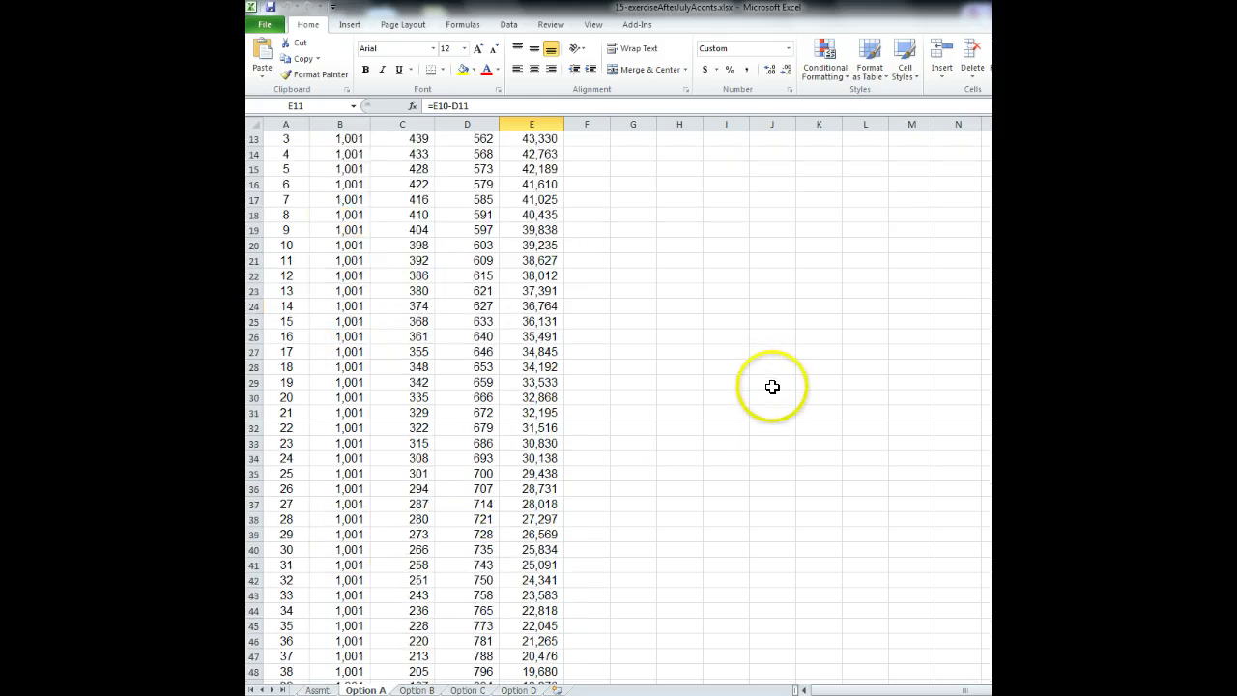
scroll(773, 386, "down", 10)
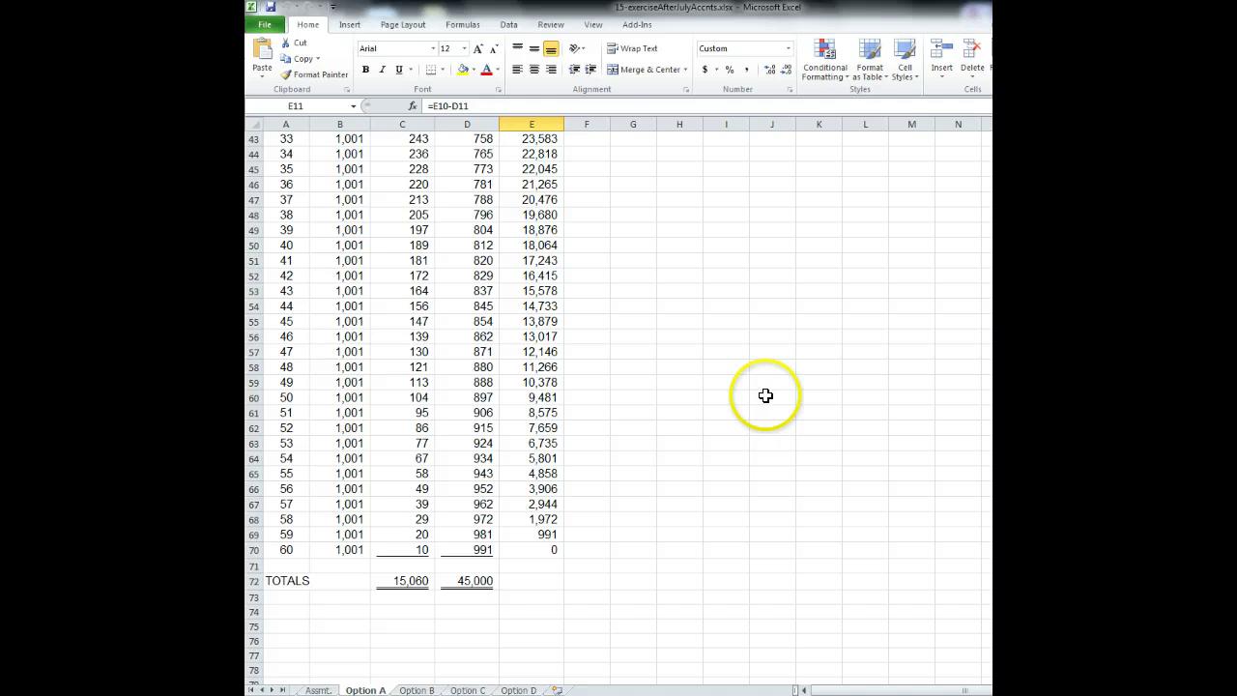
left_click(398, 580)
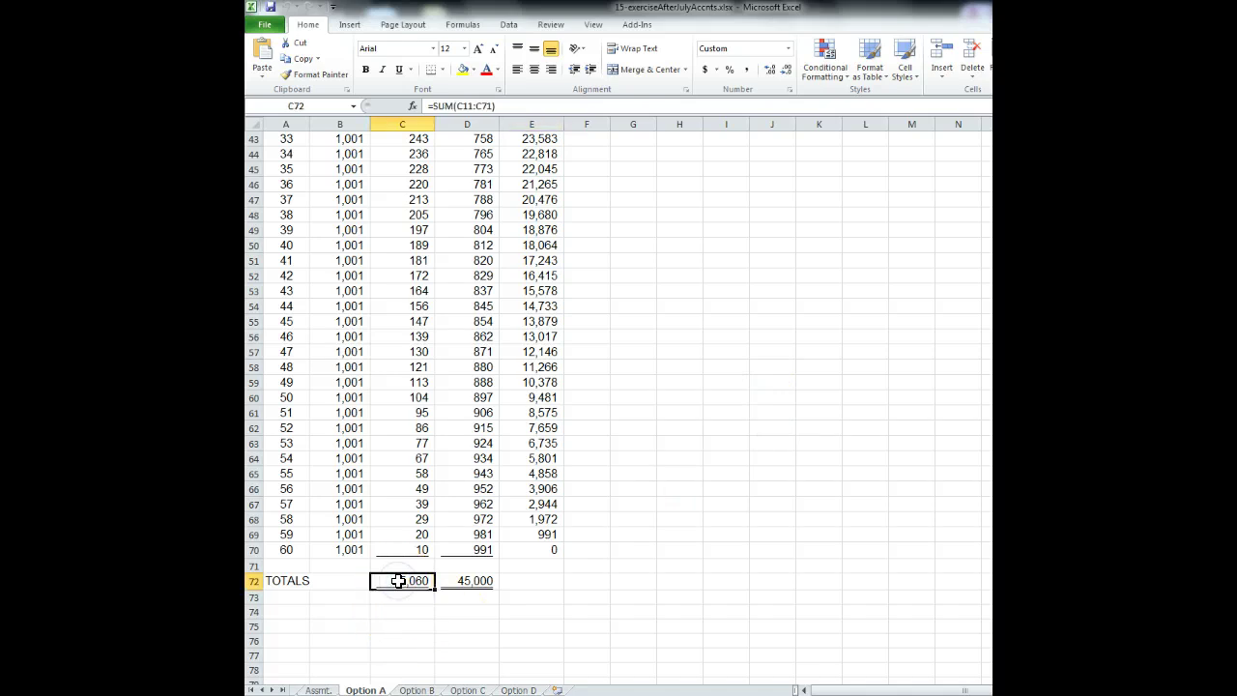
left_click(475, 578)
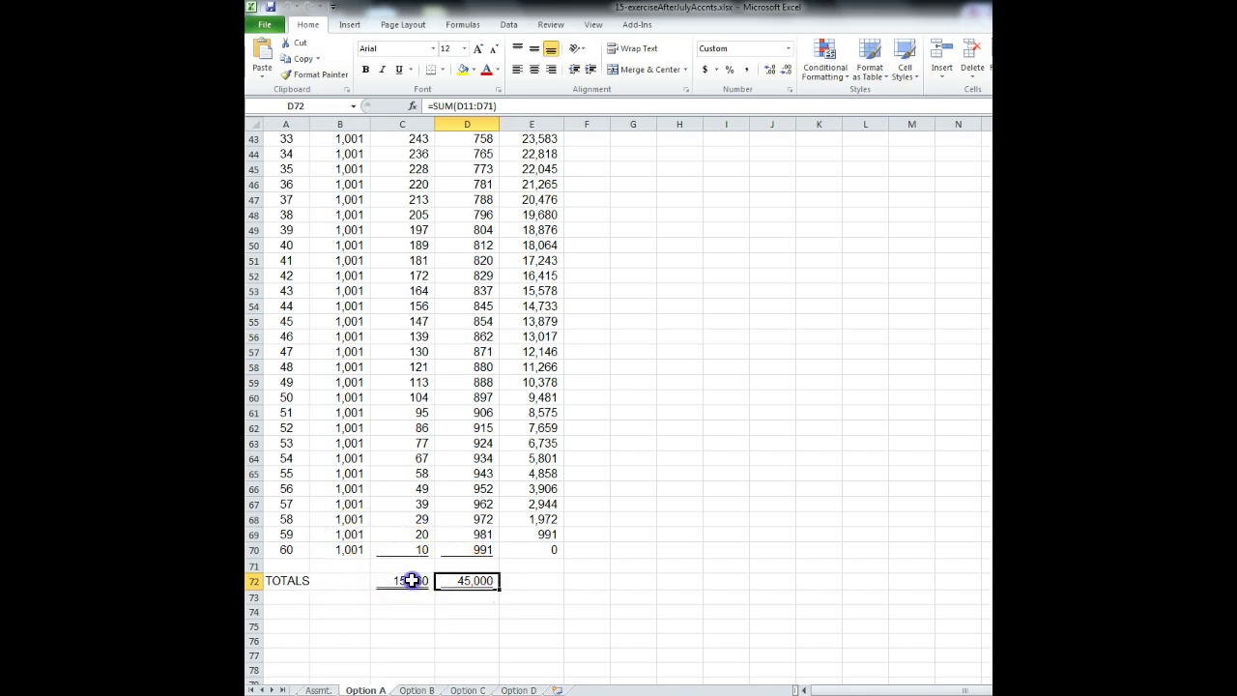
left_click(409, 581)
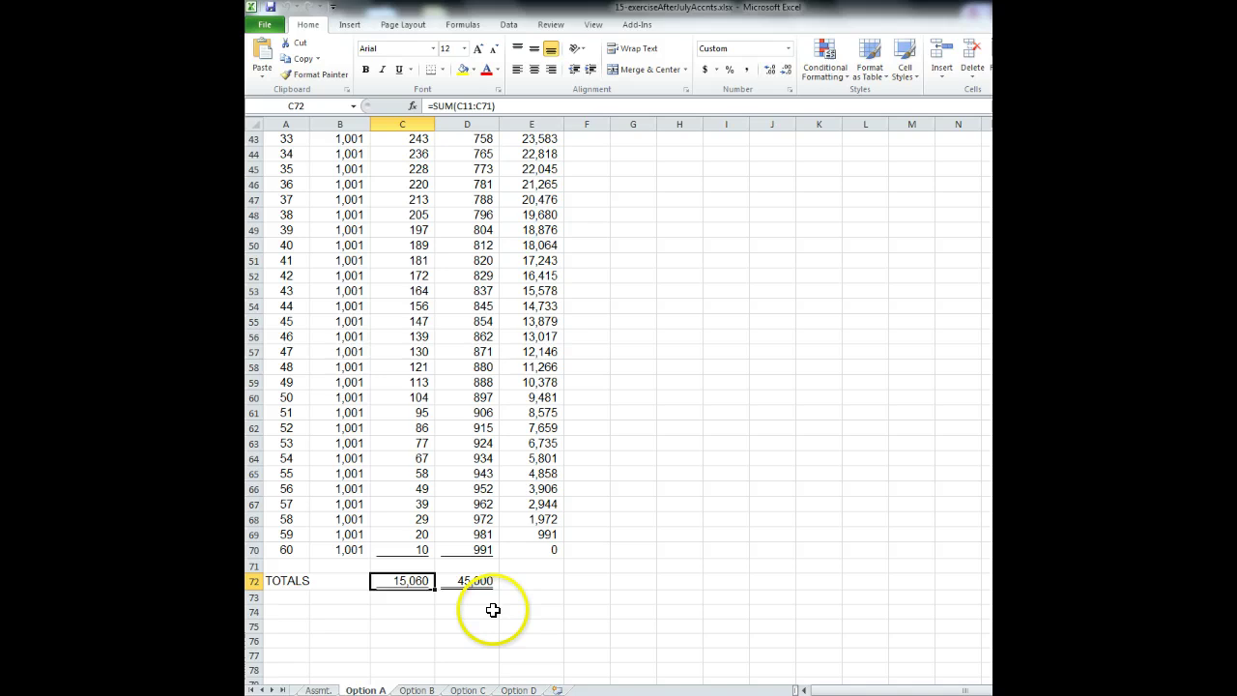
scroll(720, 570, "up", 13)
scroll(727, 562, "up", 1)
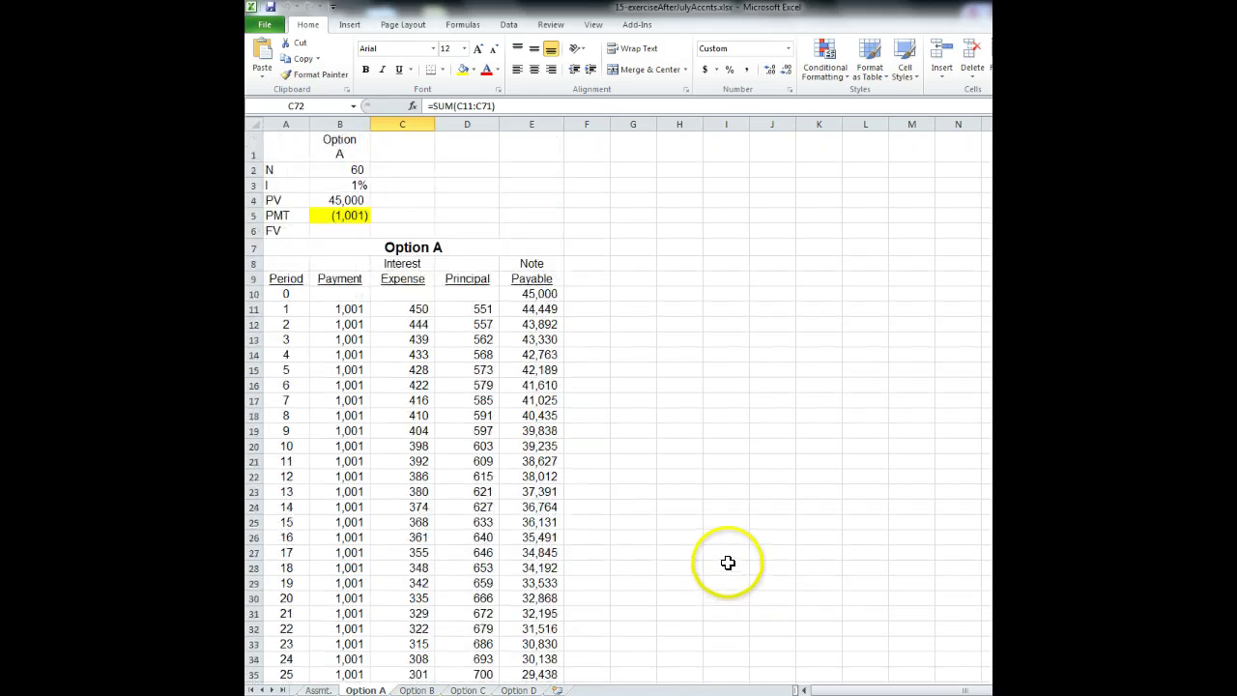
left_click(342, 216)
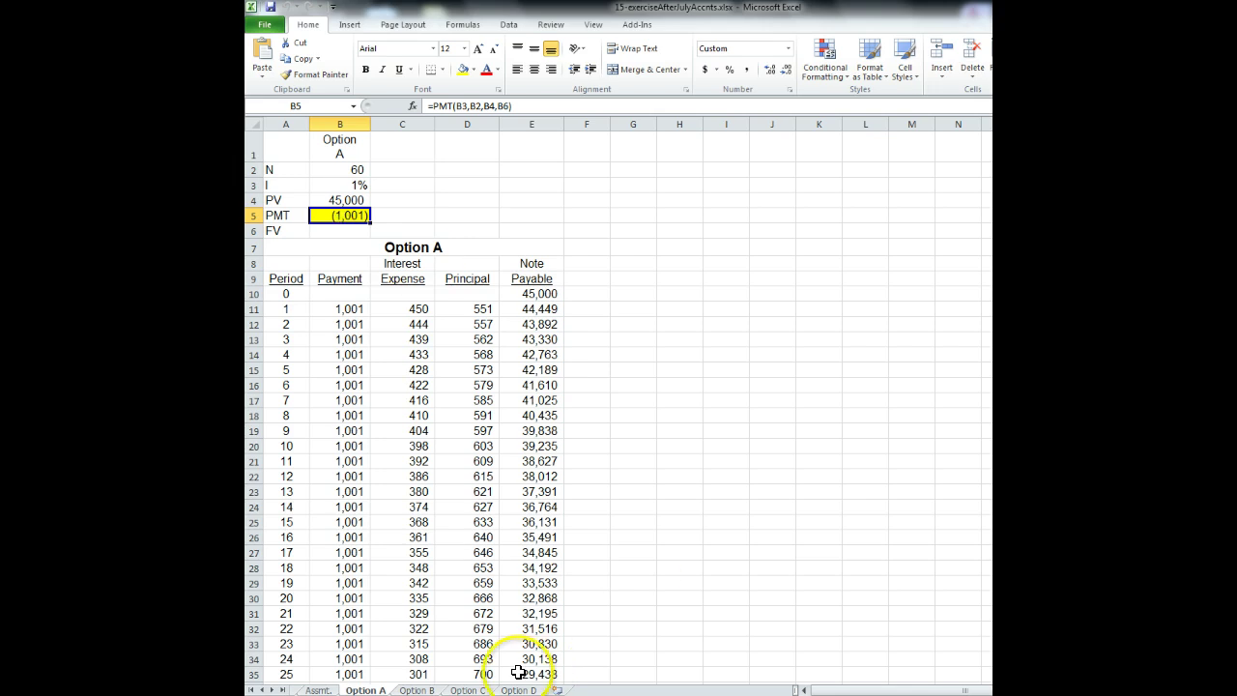
- Open the Option B sheet and examine its monthly payment and the period 1 interest expense formula
left_click(419, 690)
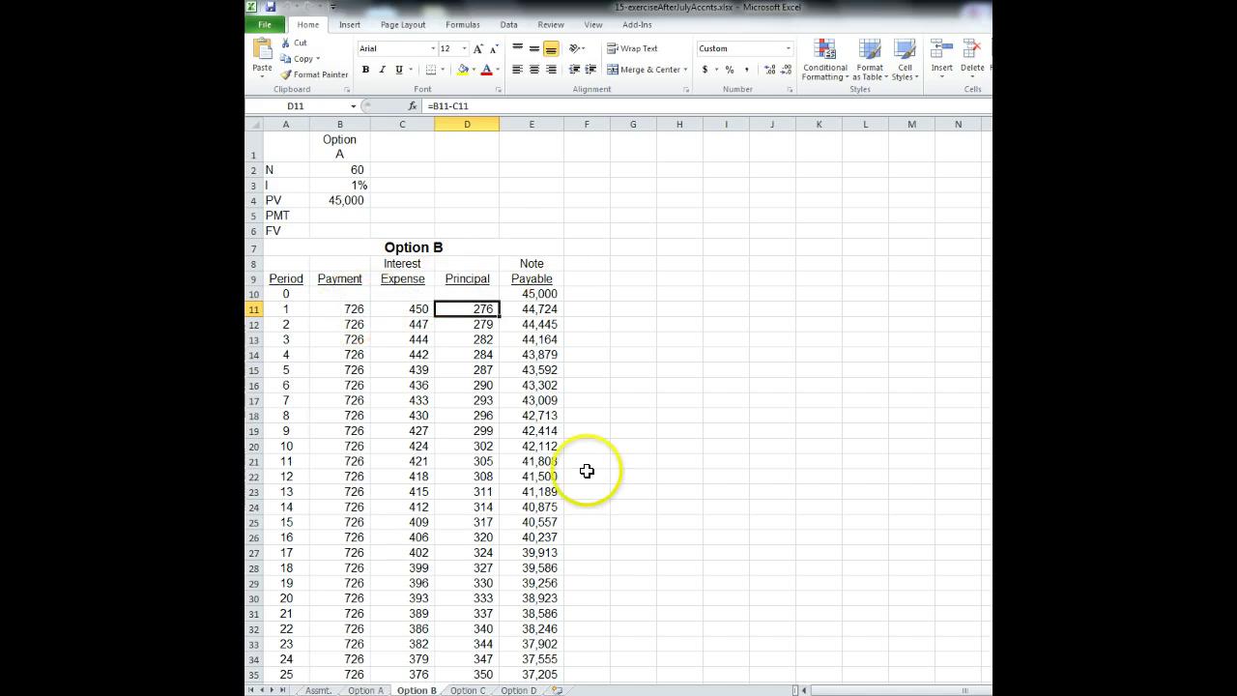
left_click(345, 309)
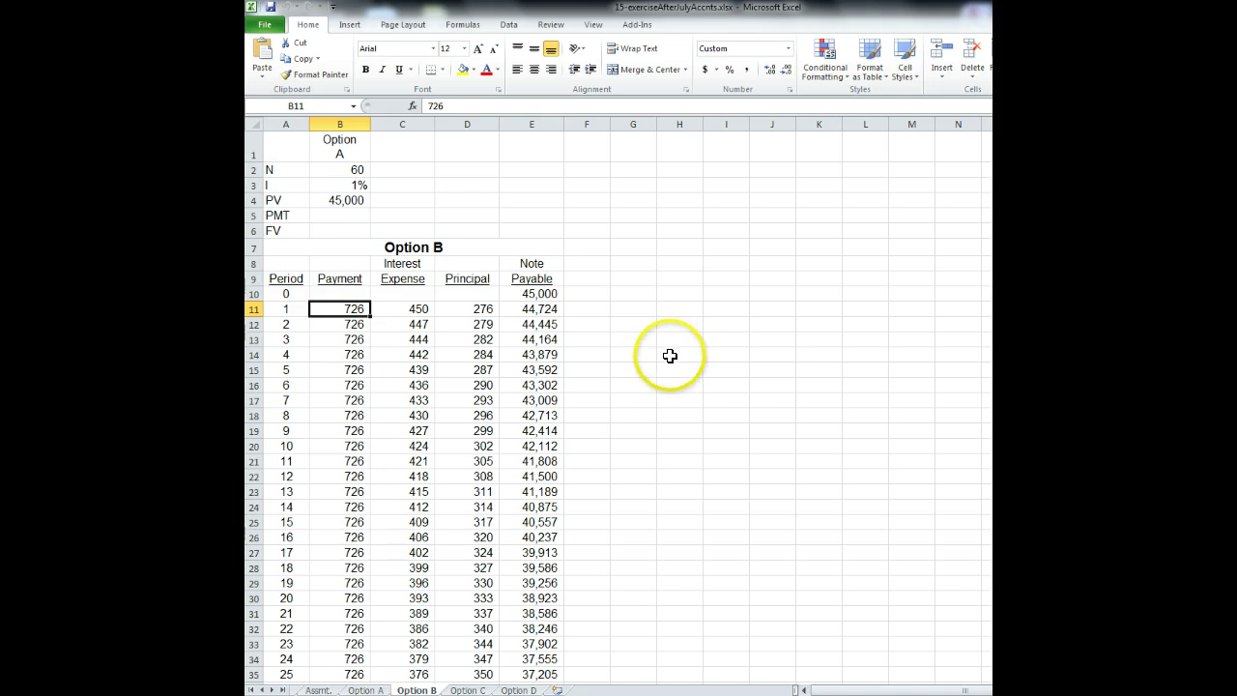
left_click(415, 309)
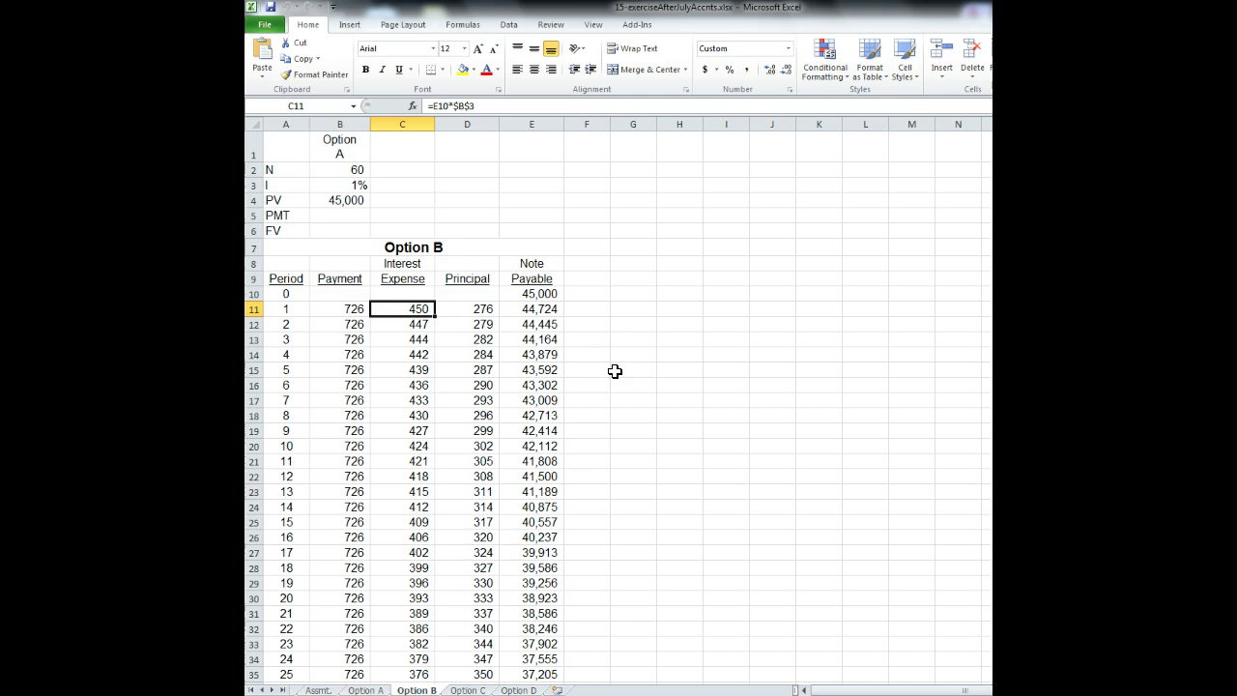
scroll(594, 371, "down", 1)
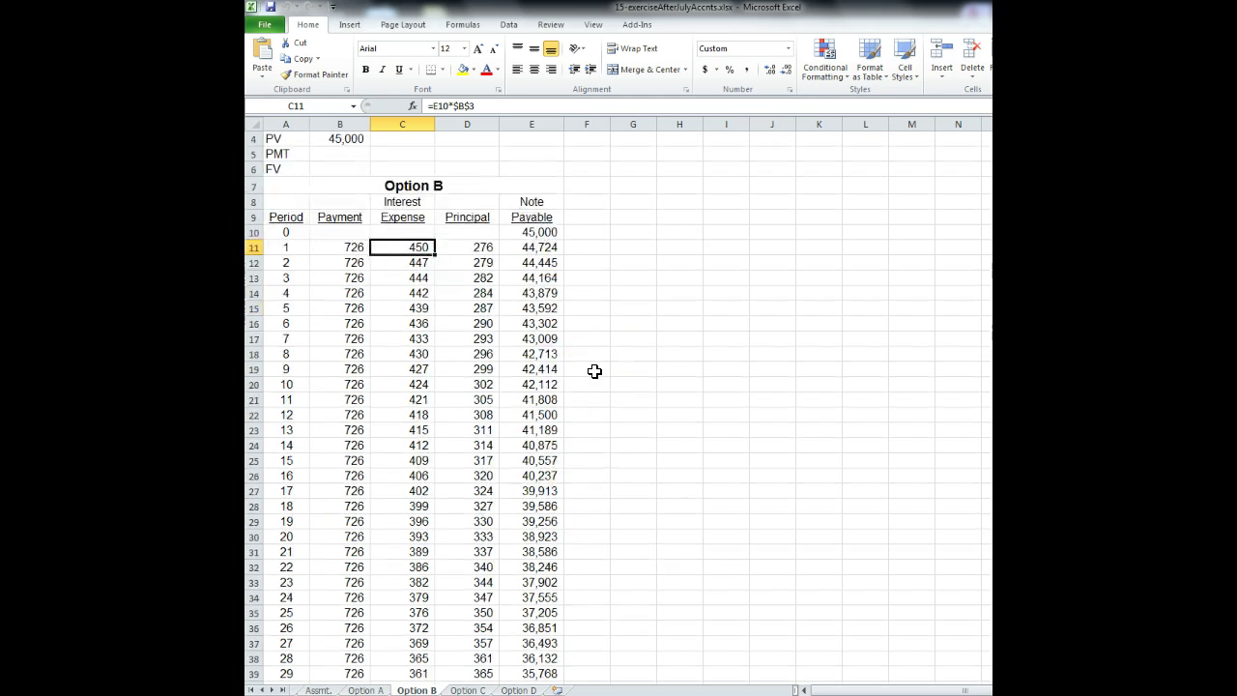
scroll(591, 365, "down", 5)
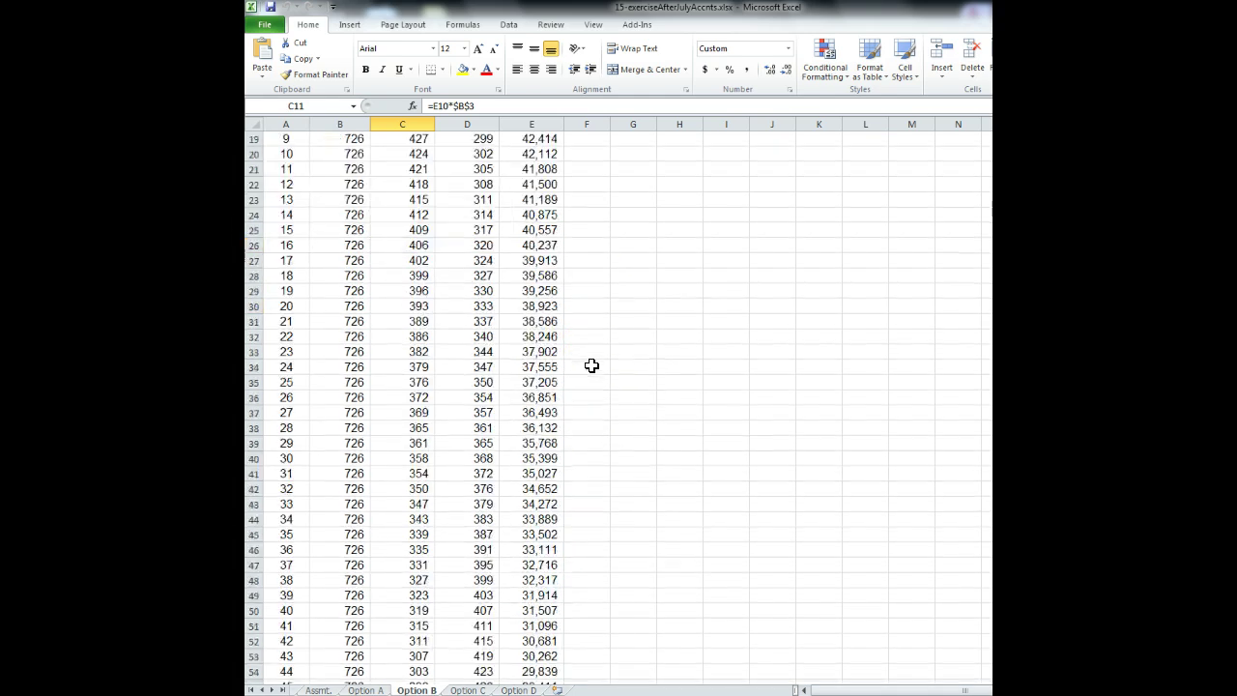
scroll(592, 365, "up", 4)
left_click(346, 294)
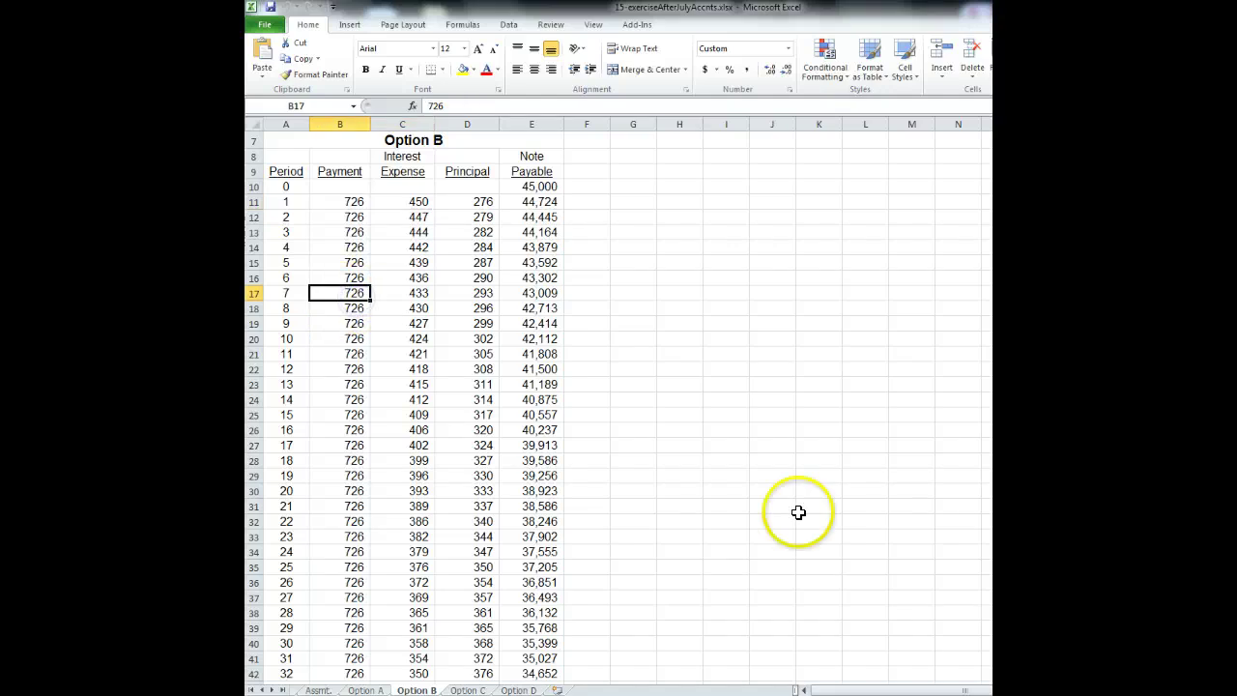
- Review Option B's period 60 note balance, total interest expense and the comparison note on principal payments
scroll(847, 556, "down", 12)
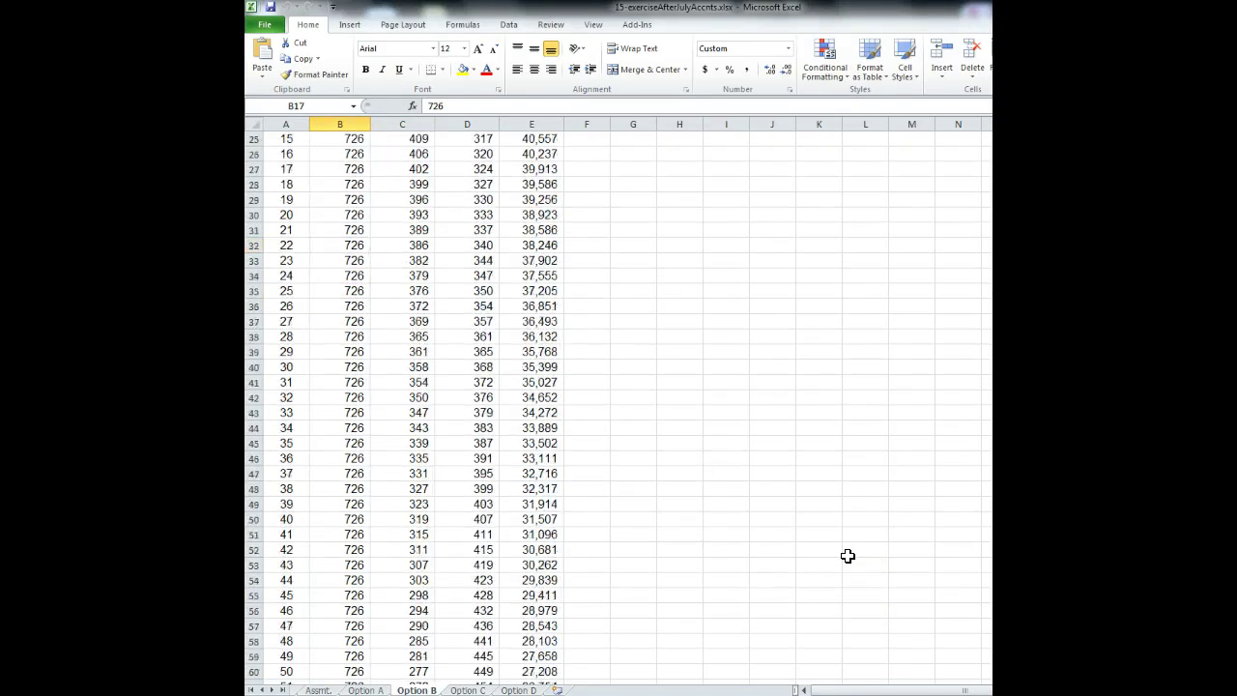
left_click(539, 550)
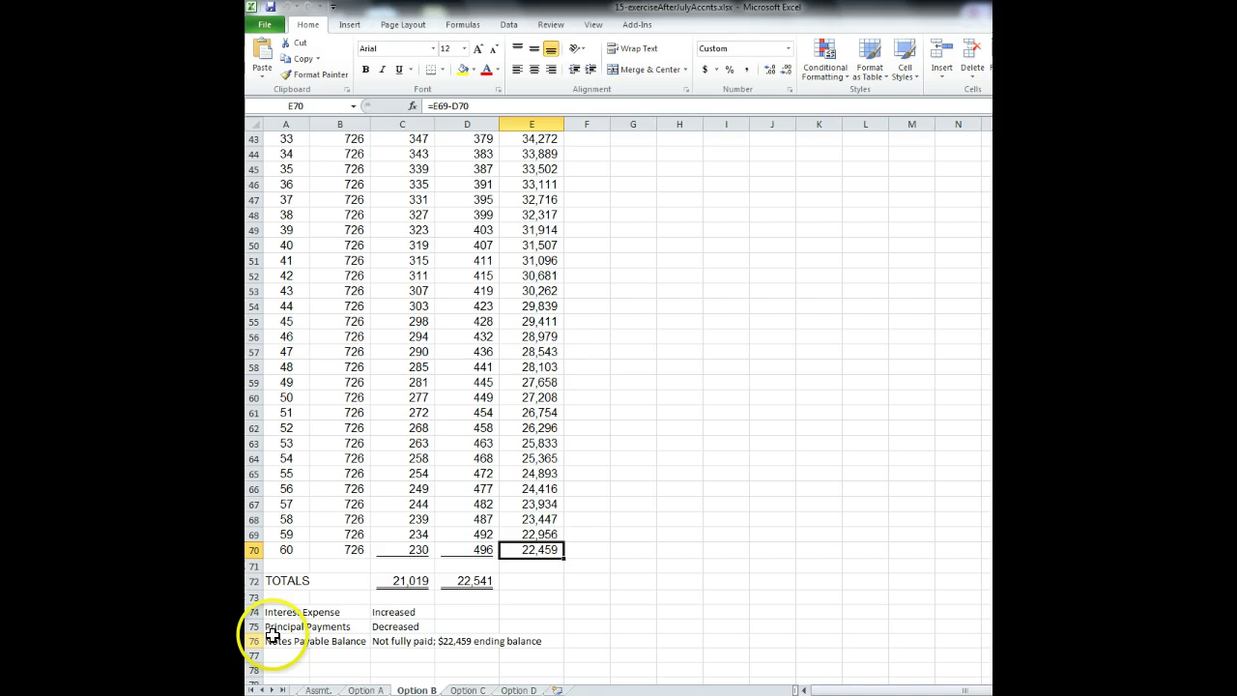
left_click(417, 578)
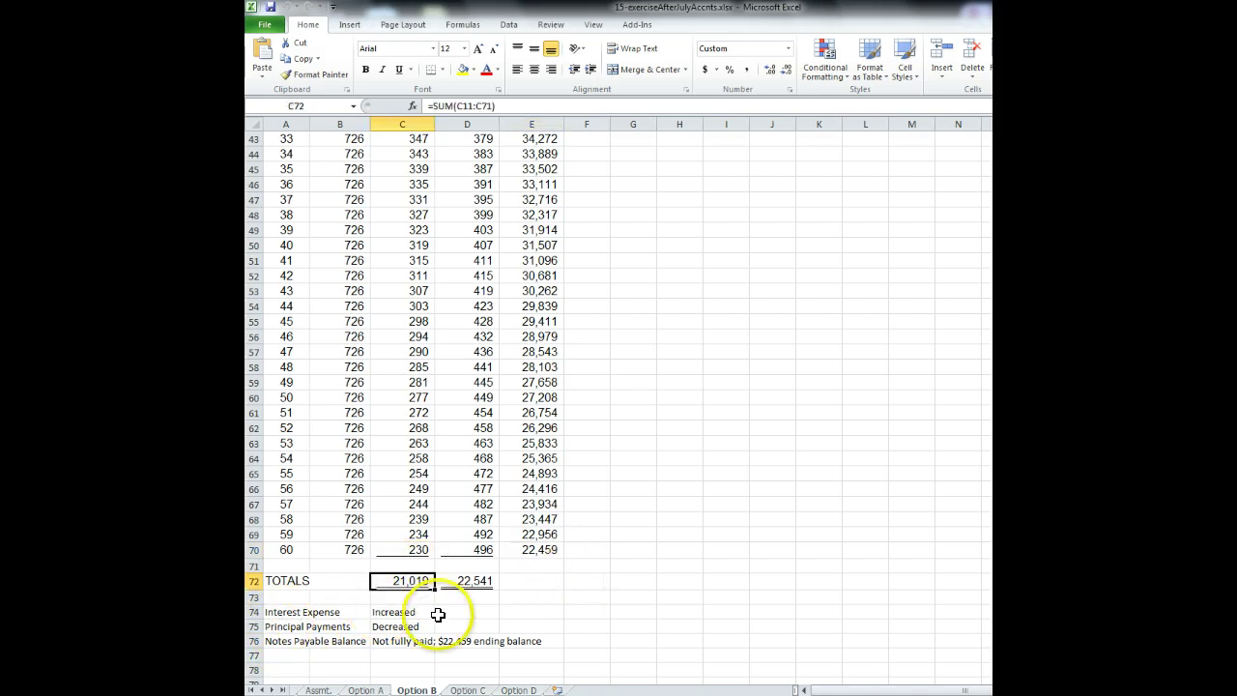
left_click(386, 627)
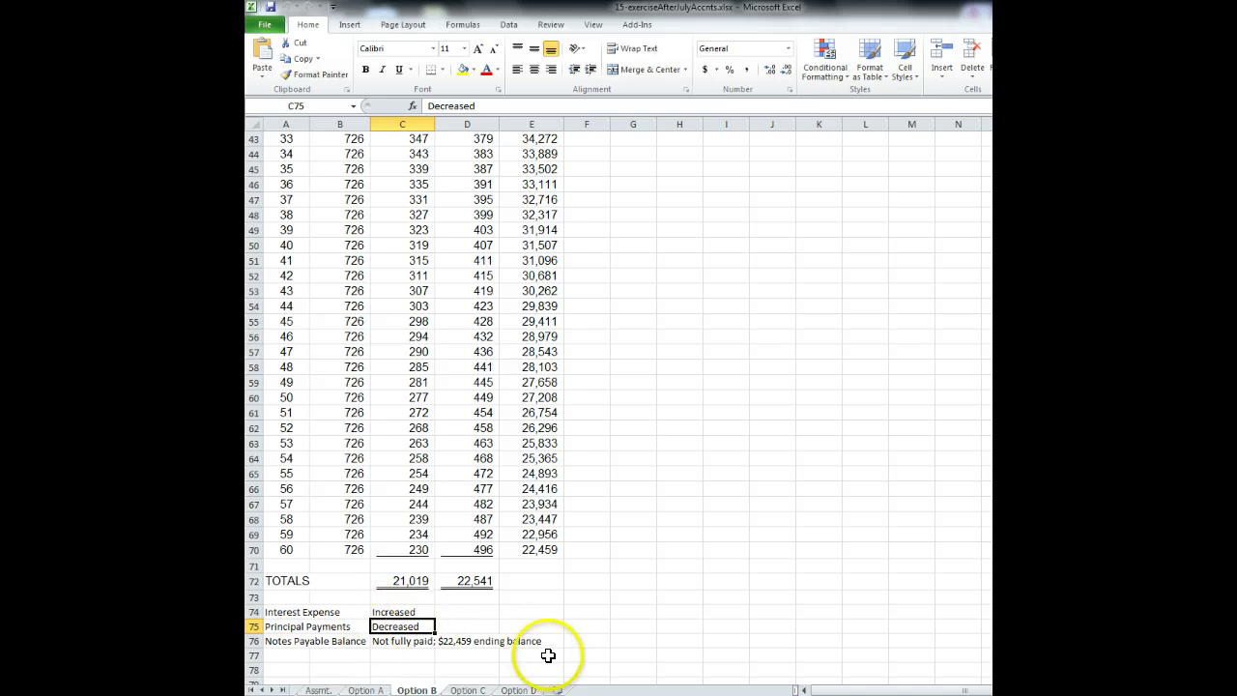
- Open the Option C sheet and examine its totals, comparison notes and period 60 note payable balance
left_click(467, 690)
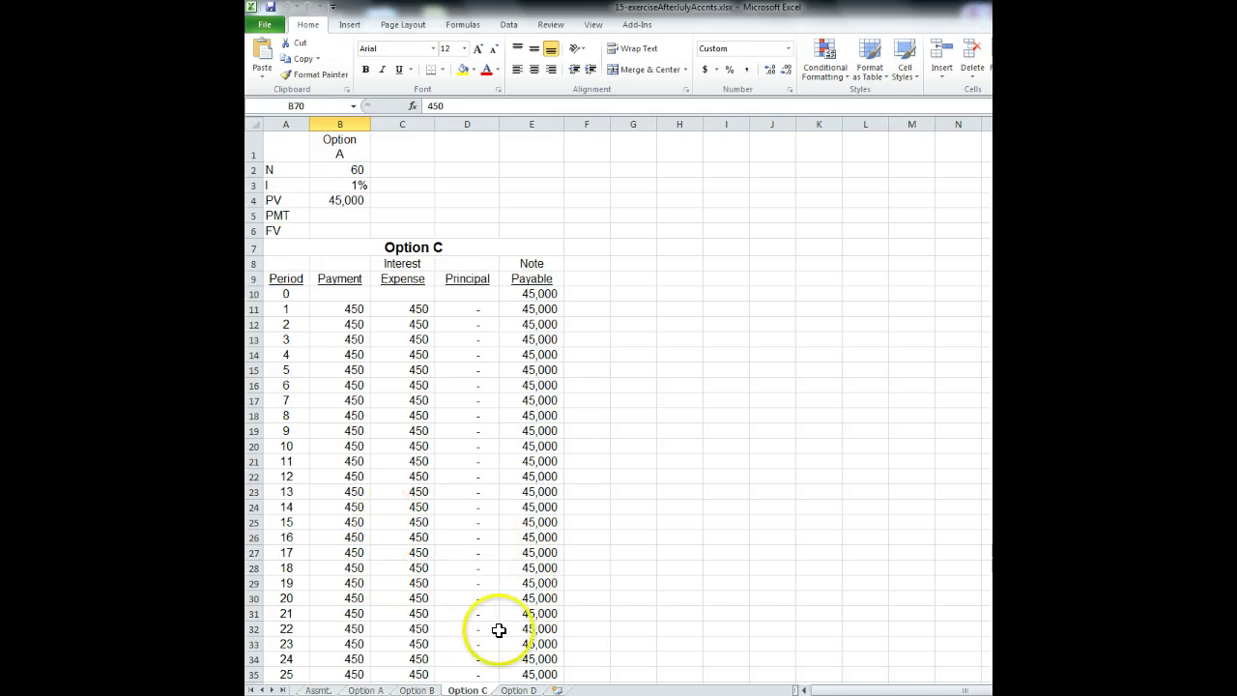
scroll(511, 628, "down", 14)
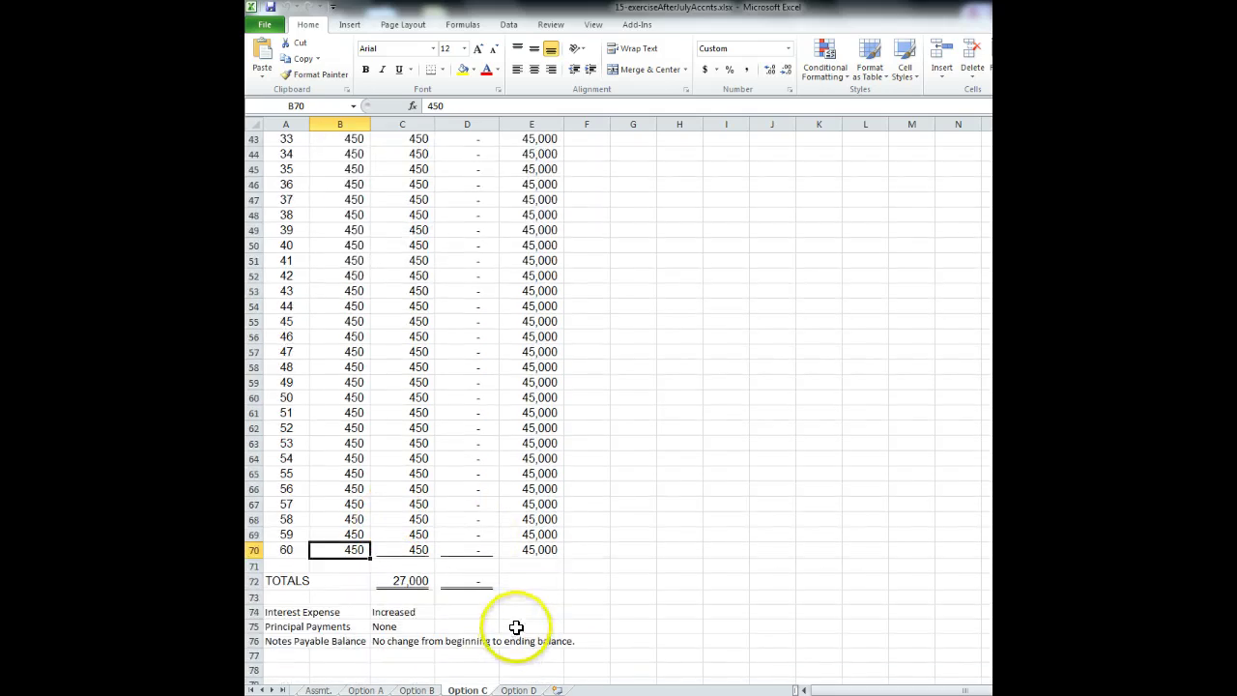
left_click(533, 550)
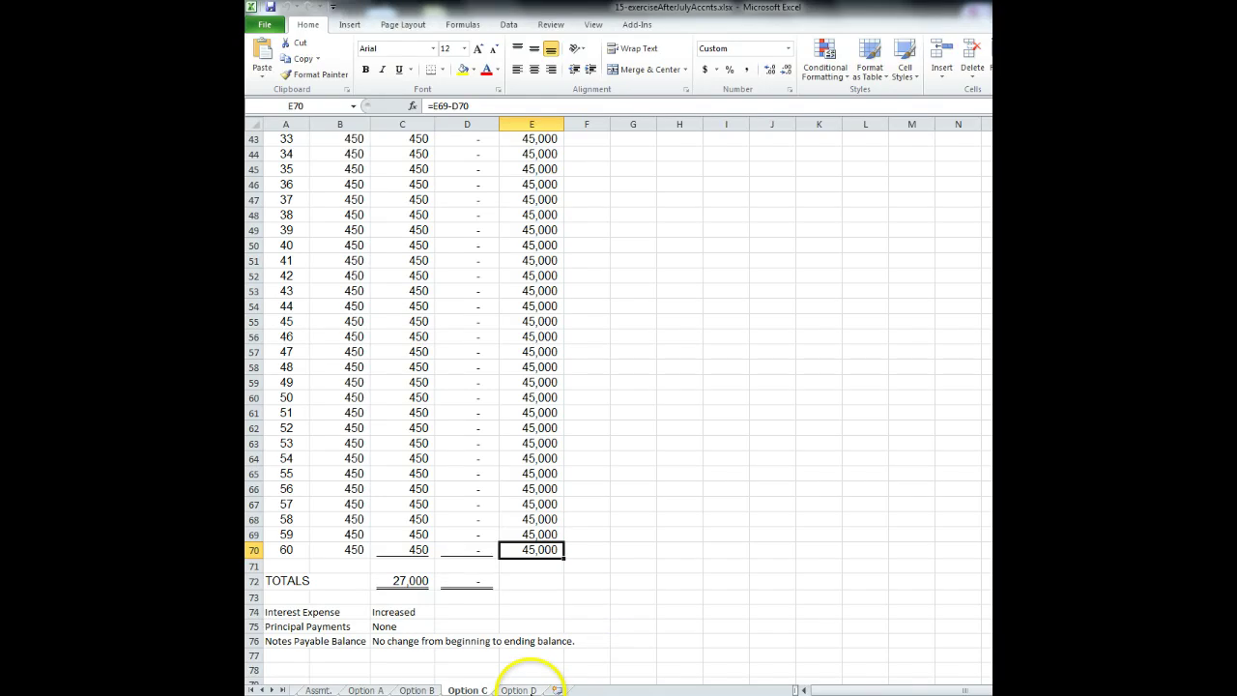
- Open the Option D sheet and examine period 1's payment, interest expense and principal, plus the note payable balances for periods 0 and 1
left_click(519, 690)
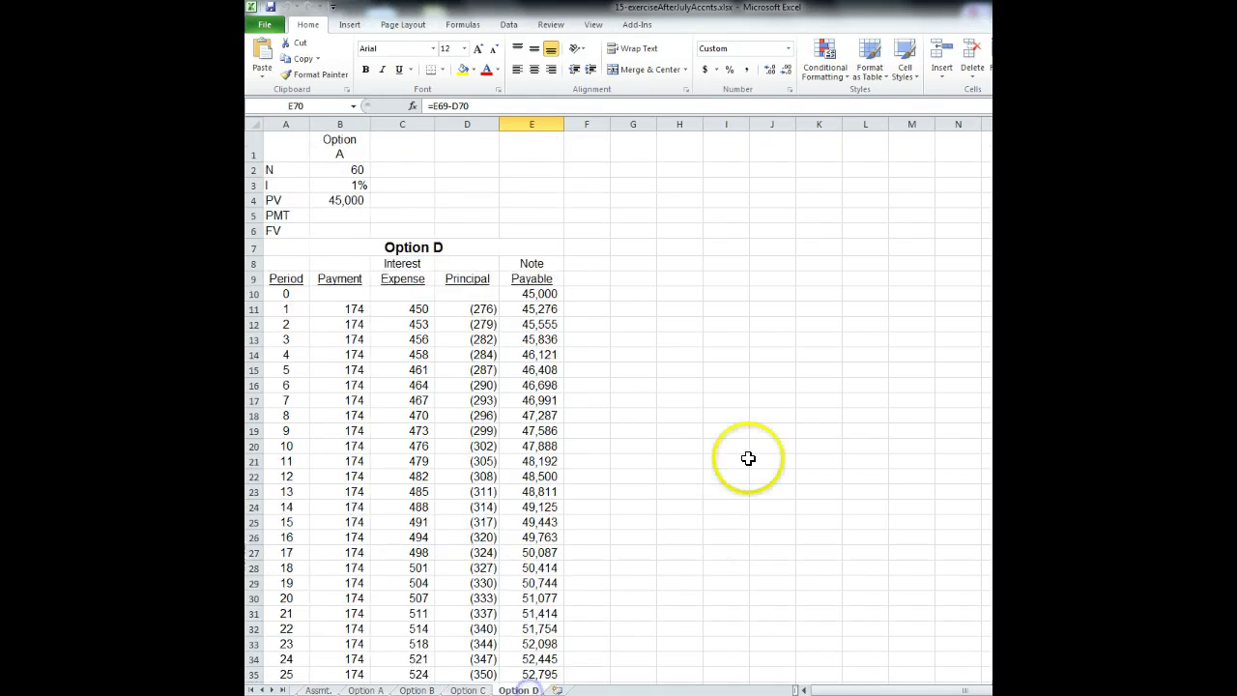
left_click(367, 309)
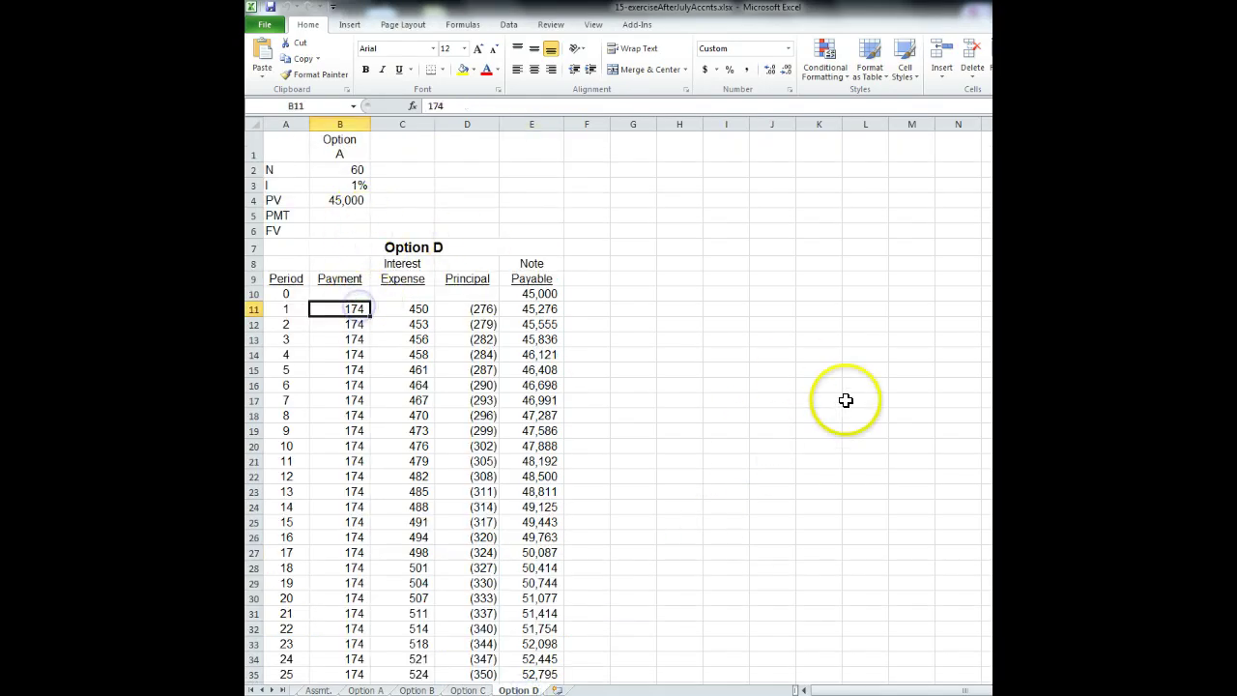
left_click(394, 308)
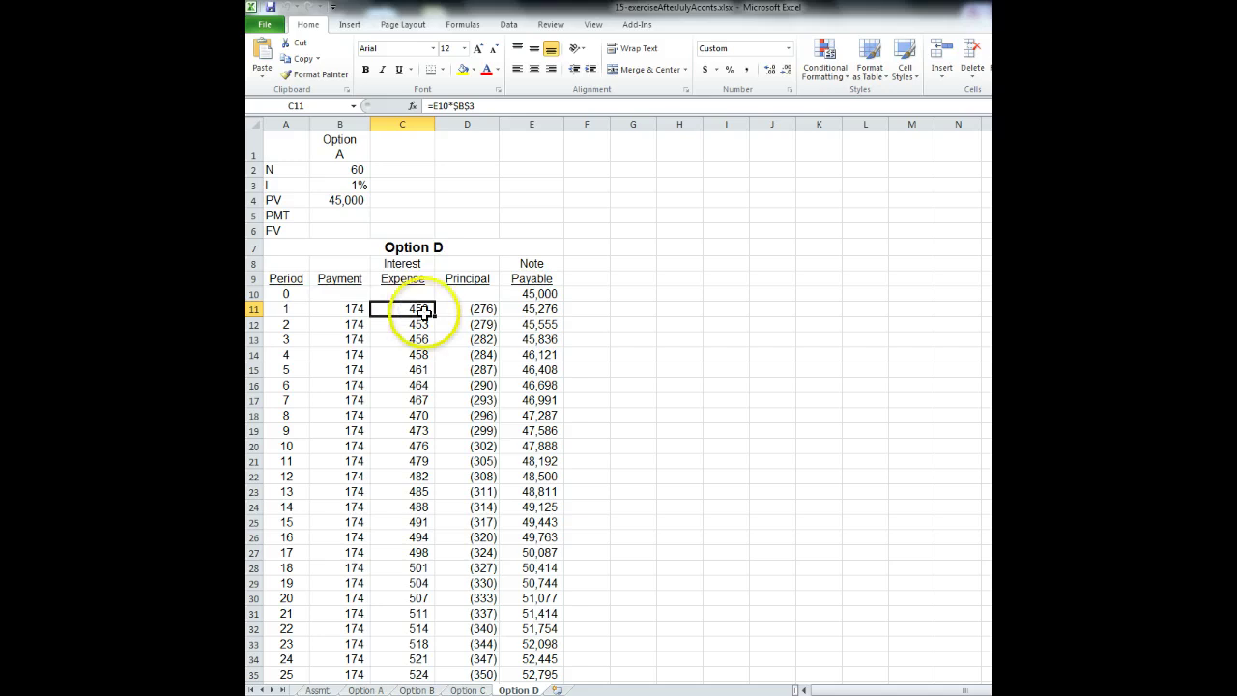
left_click(464, 309)
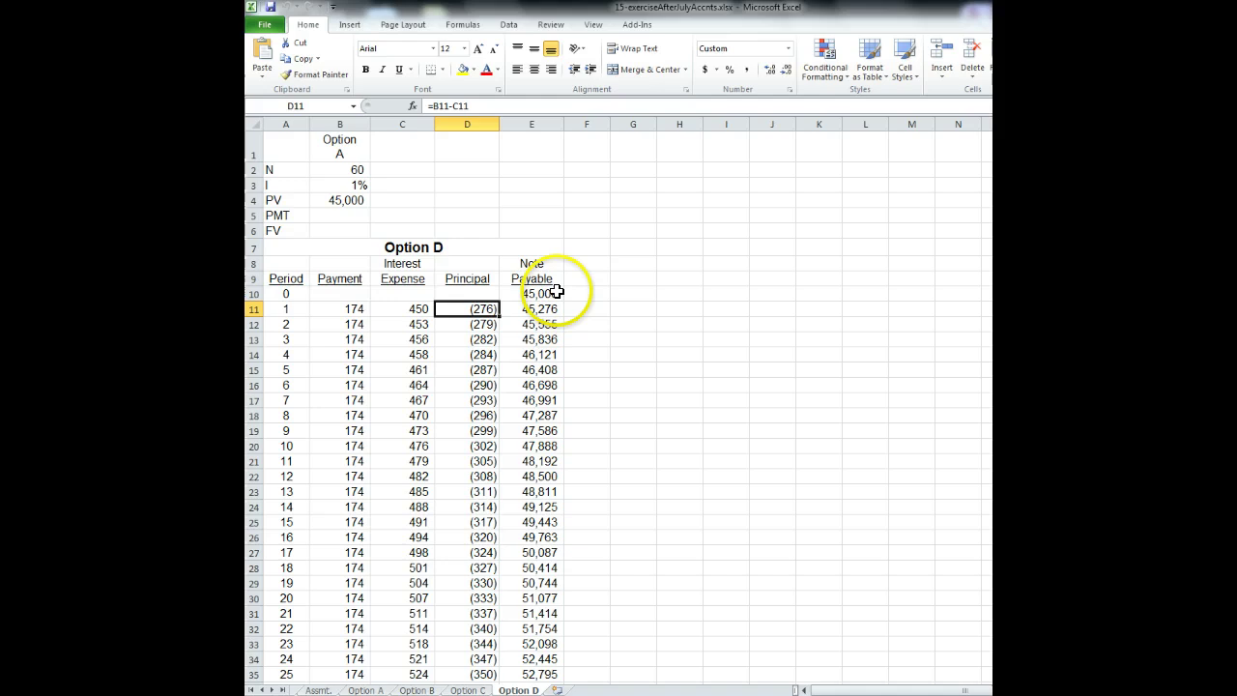
left_click_drag(557, 292, 547, 309)
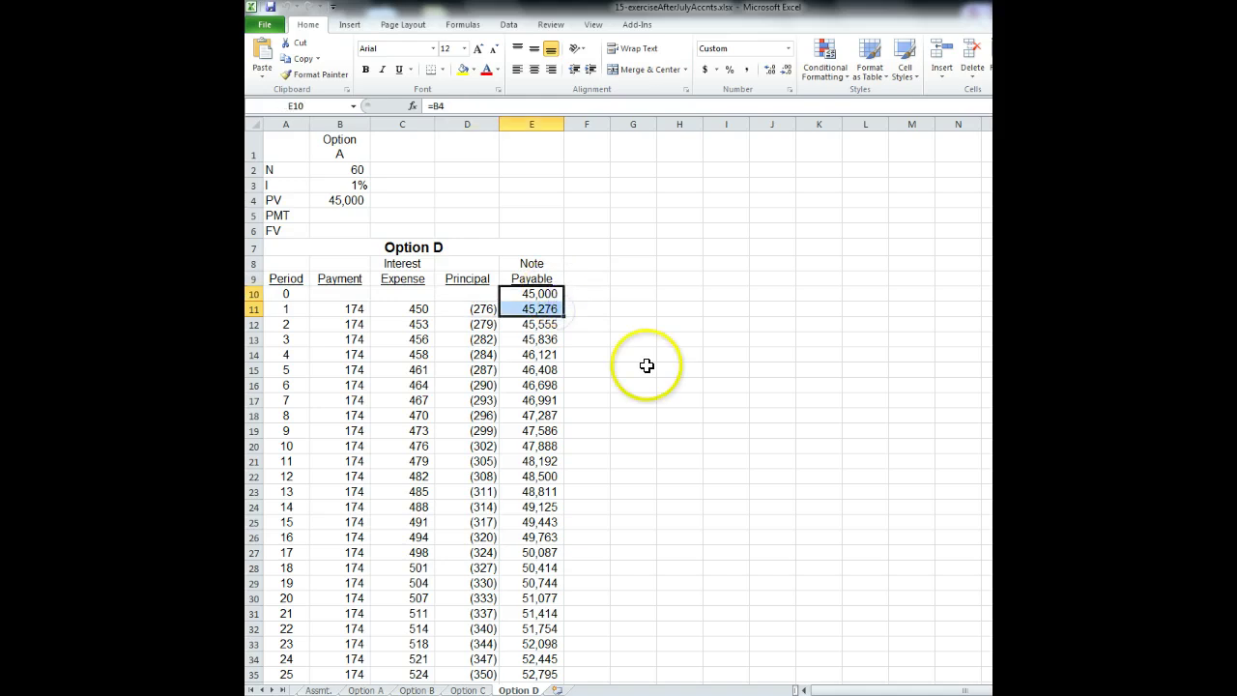
- Review Option D's period 60 note payable balance and the comparison note on the notes payable balance, and return to the schedule's beginning
scroll(559, 530, "down", 10)
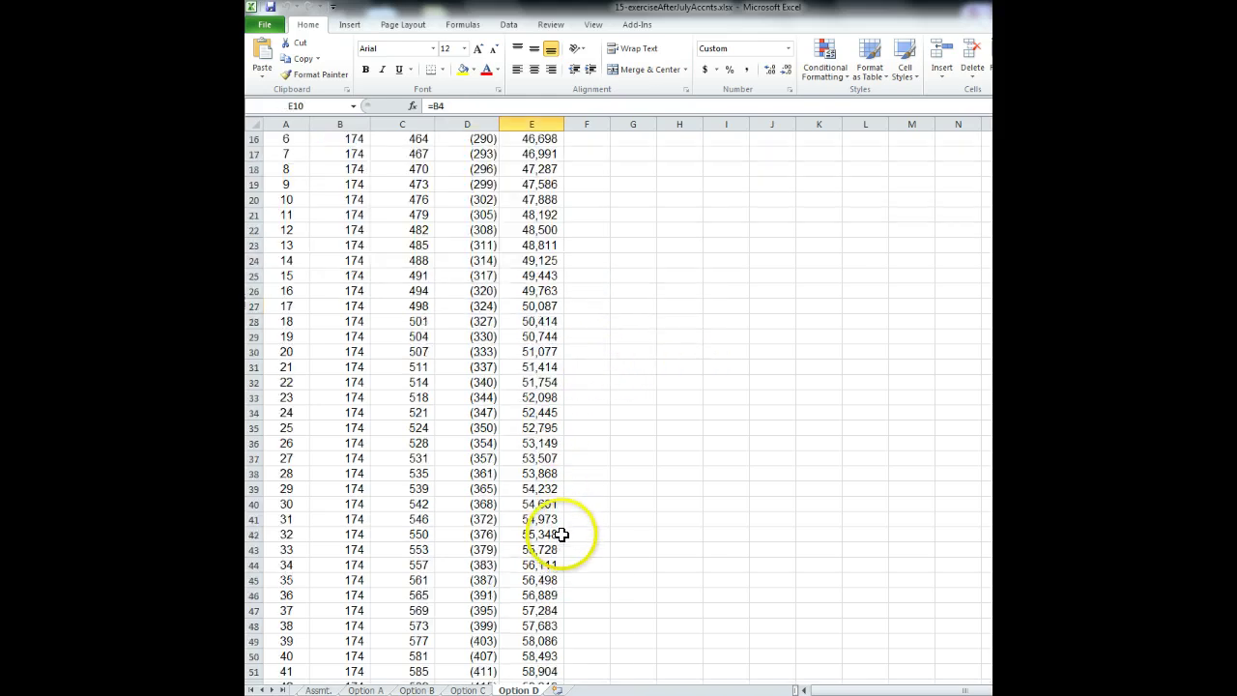
scroll(561, 534, "down", 5)
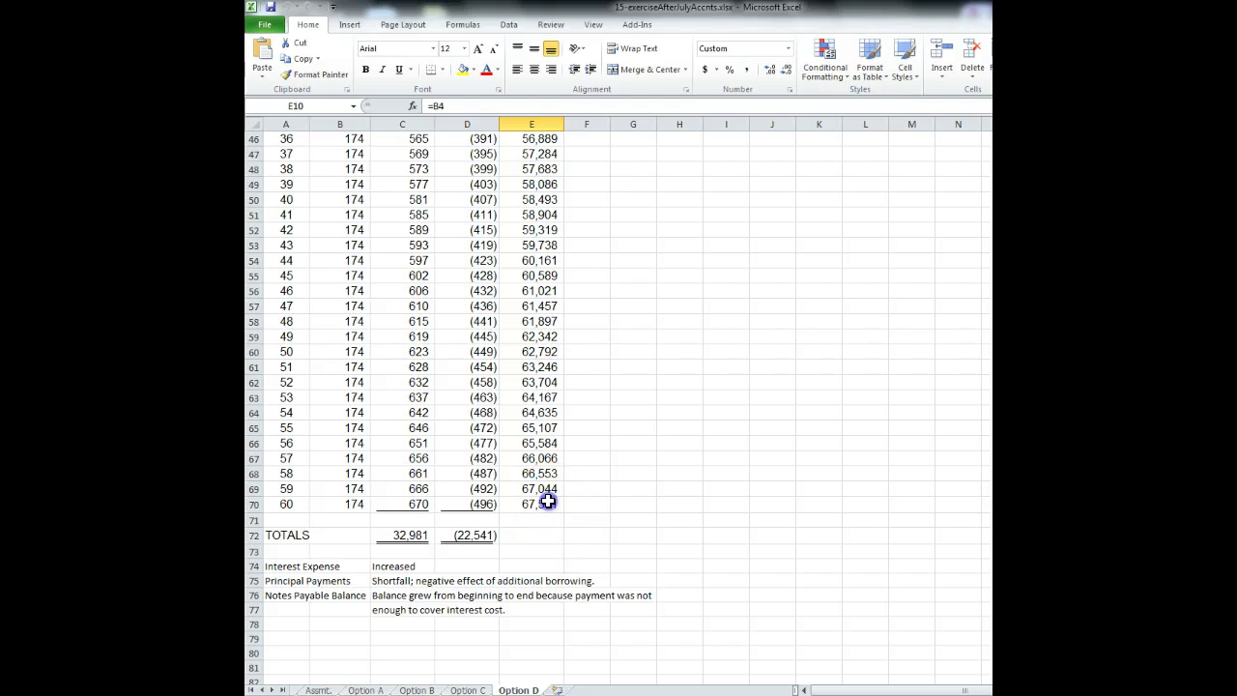
left_click(549, 503)
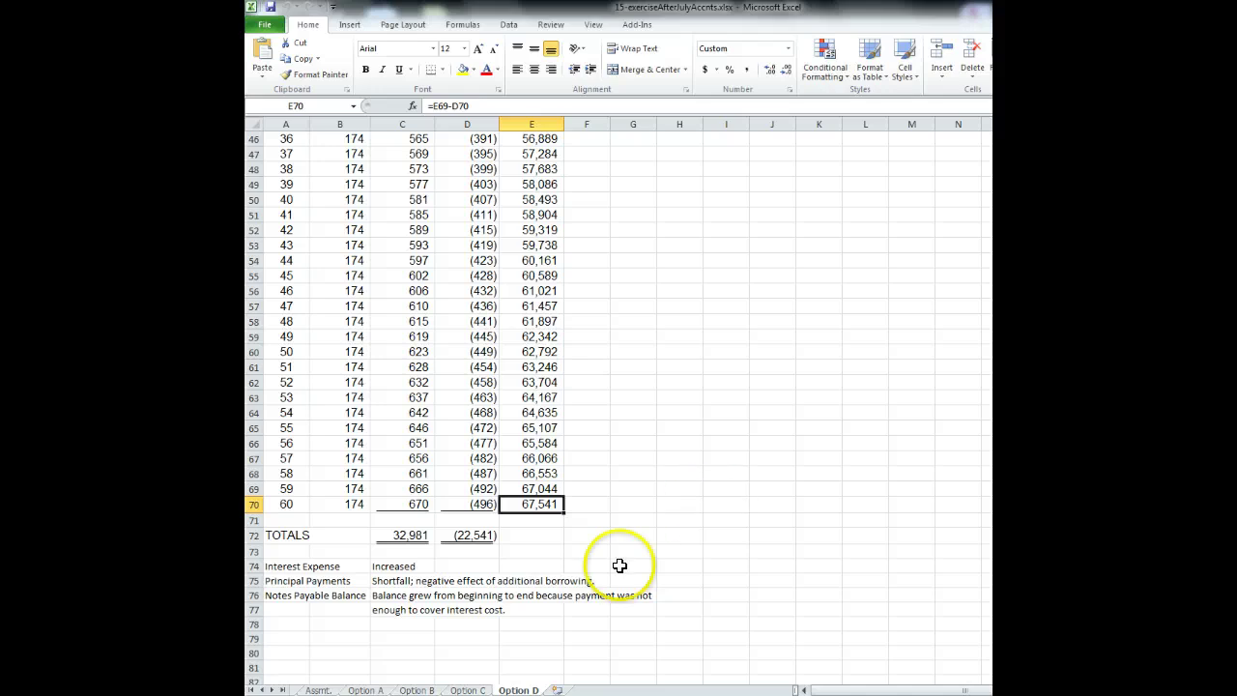
left_click(402, 598)
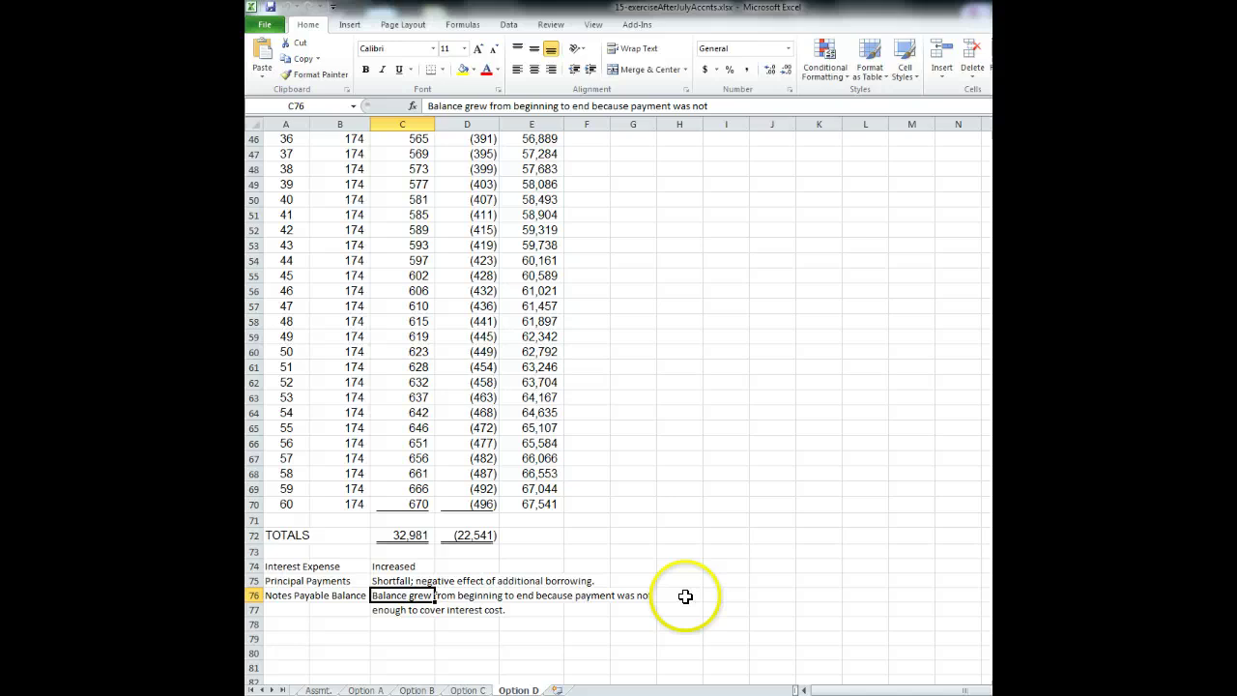
scroll(685, 597, "up", 6)
scroll(686, 597, "up", 9)
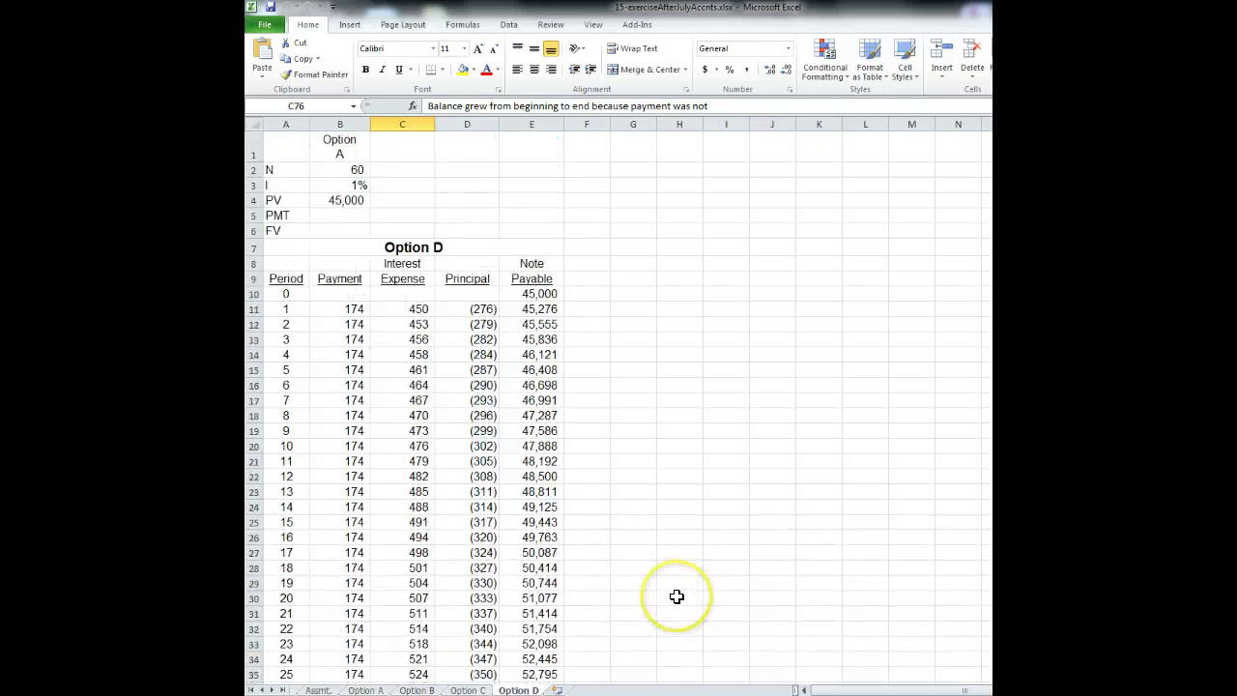